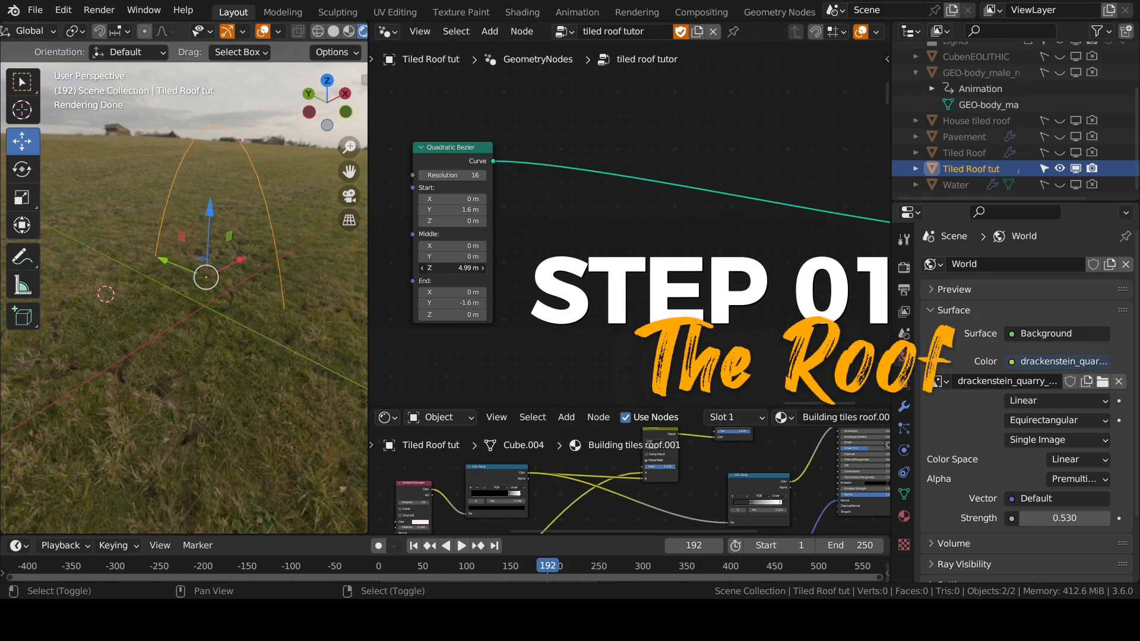
# - Insert a Resample Curve node with a count of 60 after the Quadratic Bezier
pyautogui.write('resample')
pyautogui.press('Return')
pyautogui.scroll(-2, 488, 196)
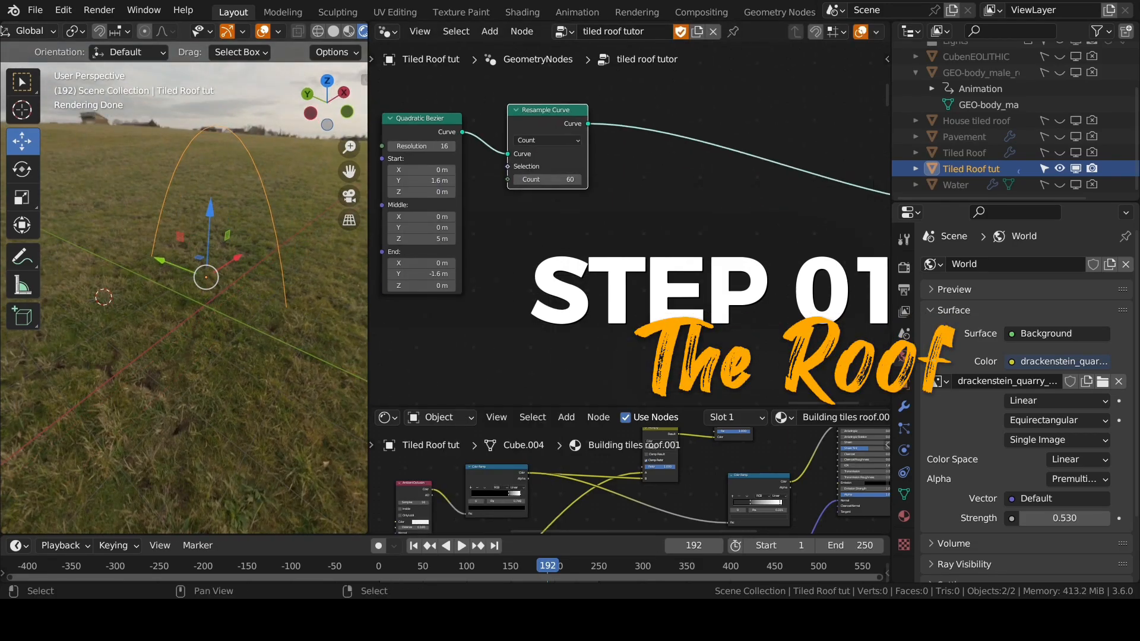
# - Add a Cube mesh node below Resample Curve as the tile for the Instance on Points node
pyautogui.click(488, 196)
pyautogui.hotkey('shift', 'a')
pyautogui.write('cub')
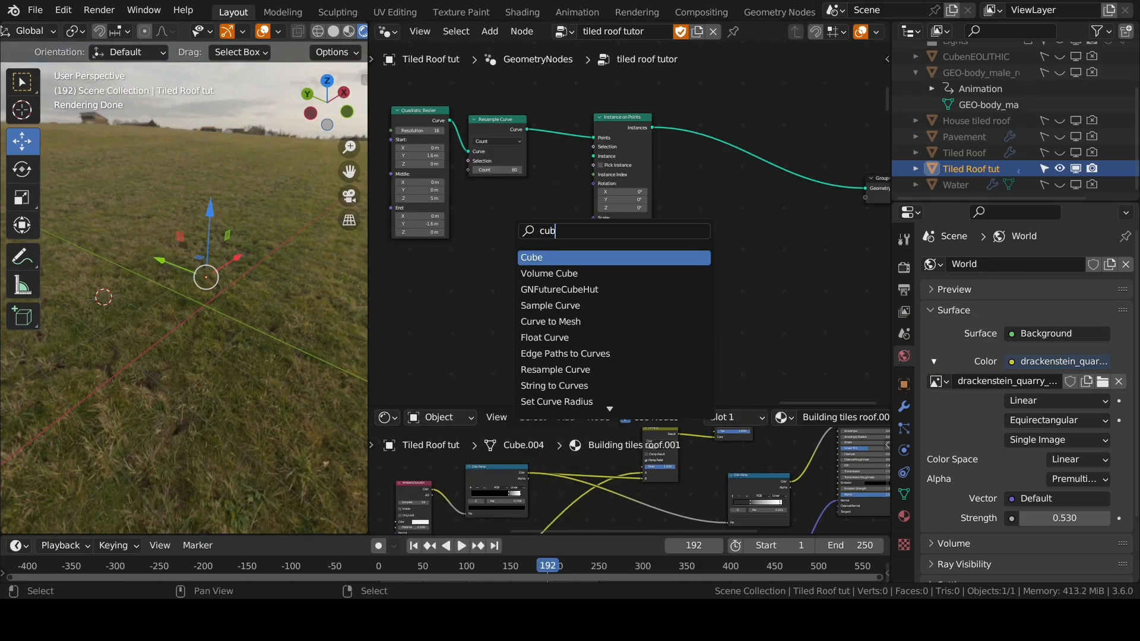
pyautogui.press('Return')
pyautogui.click(522, 237)
pyautogui.scroll(3, 523, 238)
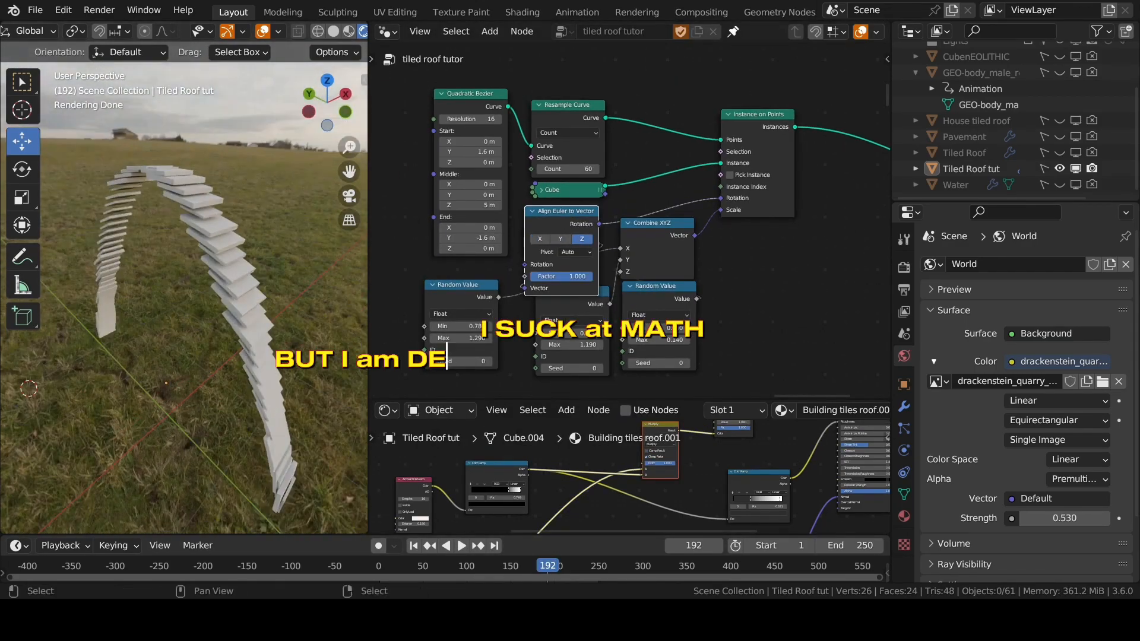
# - Add a second Instance on Points node before the Group Output, with a Curve Line as its points and the arch as its instance
pyautogui.moveTo(653, 237); pyautogui.dragTo(502, 222, button='middle')
pyautogui.moveTo(629, 220); pyautogui.dragTo(488, 289, button='middle')
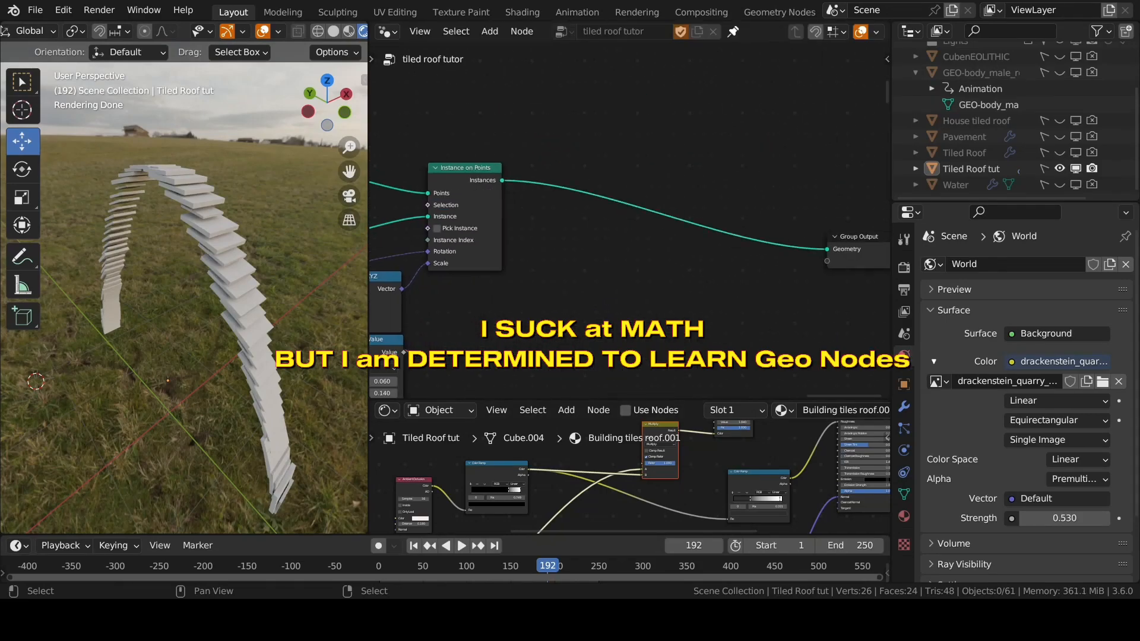
pyautogui.press('Escape')
pyautogui.hotkey('shift', 'd')
pyautogui.click(847, 315)
pyautogui.moveTo(847, 315); pyautogui.dragTo(799, 137)
pyautogui.moveTo(541, 134); pyautogui.dragTo(585, 142)
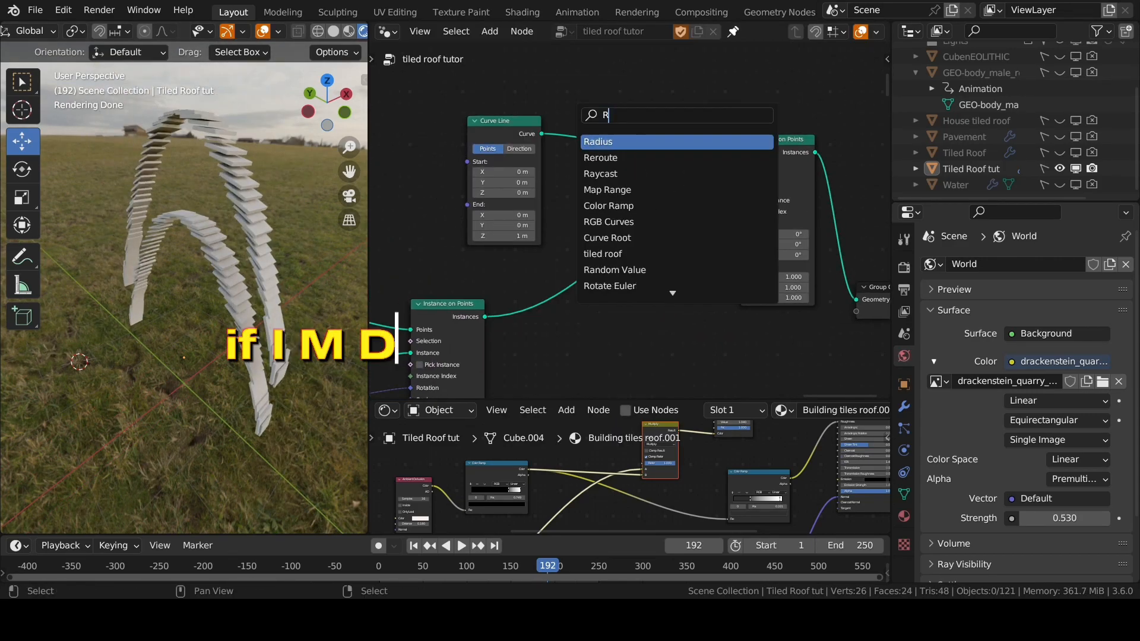
# - Insert a Resample Curve with a count of 18 after the Curve Line, and run the line from X -2 m to 2 m
pyautogui.write('resample')
pyautogui.press('Return')
pyautogui.moveTo(505, 171); pyautogui.dragTo(463, 172)
pyautogui.moveTo(505, 235); pyautogui.dragTo(522, 215)
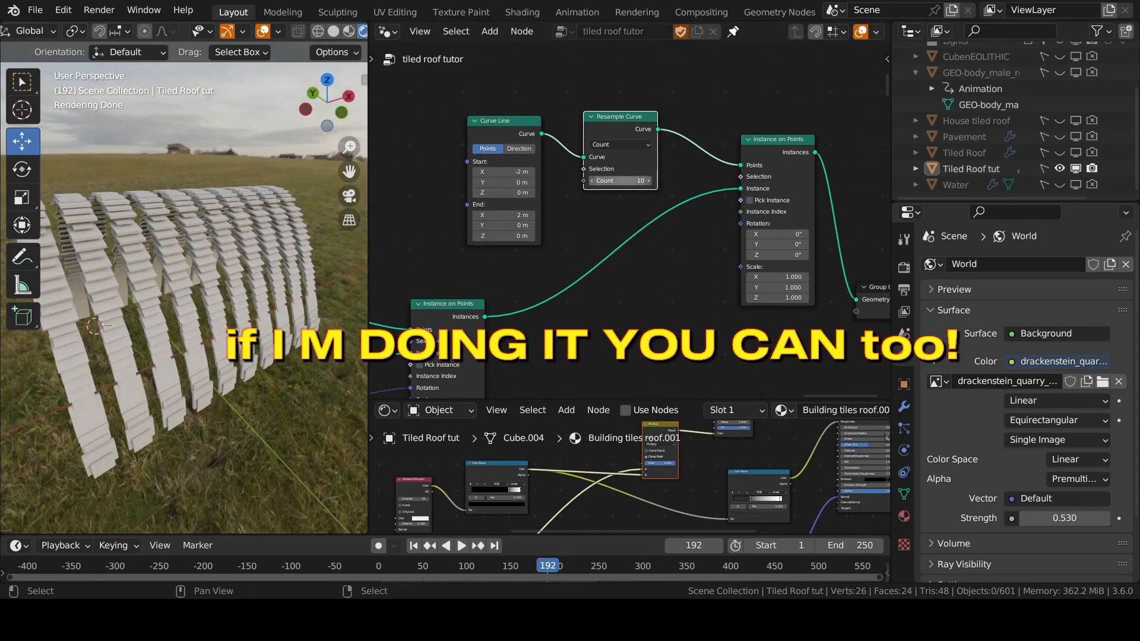
pyautogui.moveTo(621, 180); pyautogui.dragTo(644, 181)
pyautogui.scroll(-2, 594, 238)
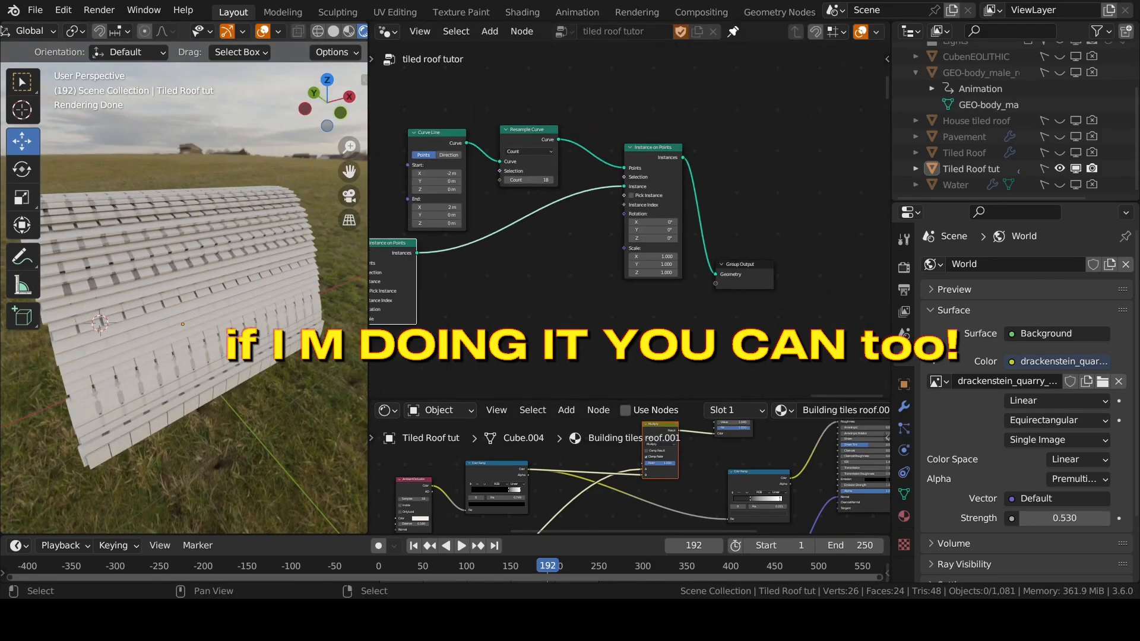
# - Add a Random Value node with min 0.950 and max 1.010 to vary the scale of the second Instance on Points
pyautogui.hotkey('shift', 'a')
pyautogui.click(555, 261)
pyautogui.moveTo(585, 264); pyautogui.dragTo(642, 291)
pyautogui.doubleClick(558, 300)
pyautogui.write('0.95')
pyautogui.press('Return')
pyautogui.click(593, 323)
# - Drive the second Instance on Points rotation with a vector Multiply node, and add Position and Combine XYZ nodes as its inputs
pyautogui.hotkey('shift', 'a')
pyautogui.click(570, 226)
pyautogui.moveTo(534, 356); pyautogui.dragTo(650, 325, button='middle')
pyautogui.moveTo(723, 202); pyautogui.dragTo(742, 181)
pyautogui.hotkey('shift', 'a')
pyautogui.click(562, 256)
pyautogui.click(581, 237)
pyautogui.hotkey('shift', 'a')
pyautogui.click(510, 514)
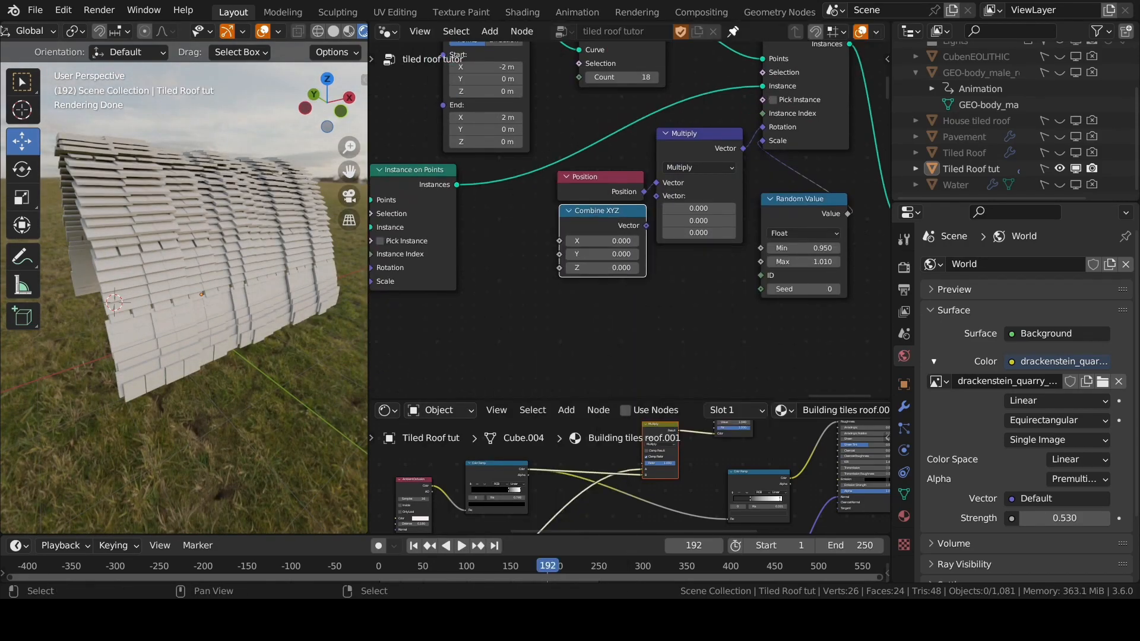
pyautogui.click(570, 279)
# - Feed the X input of Combine XYZ with a Noise Texture through a math Multiply node, and raise the noise distortion
pyautogui.moveTo(564, 285); pyautogui.dragTo(671, 213, button='middle')
pyautogui.click(676, 228)
pyautogui.click(292, 288)
pyautogui.moveTo(534, 297); pyautogui.dragTo(597, 236, button='middle')
pyautogui.click(616, 484)
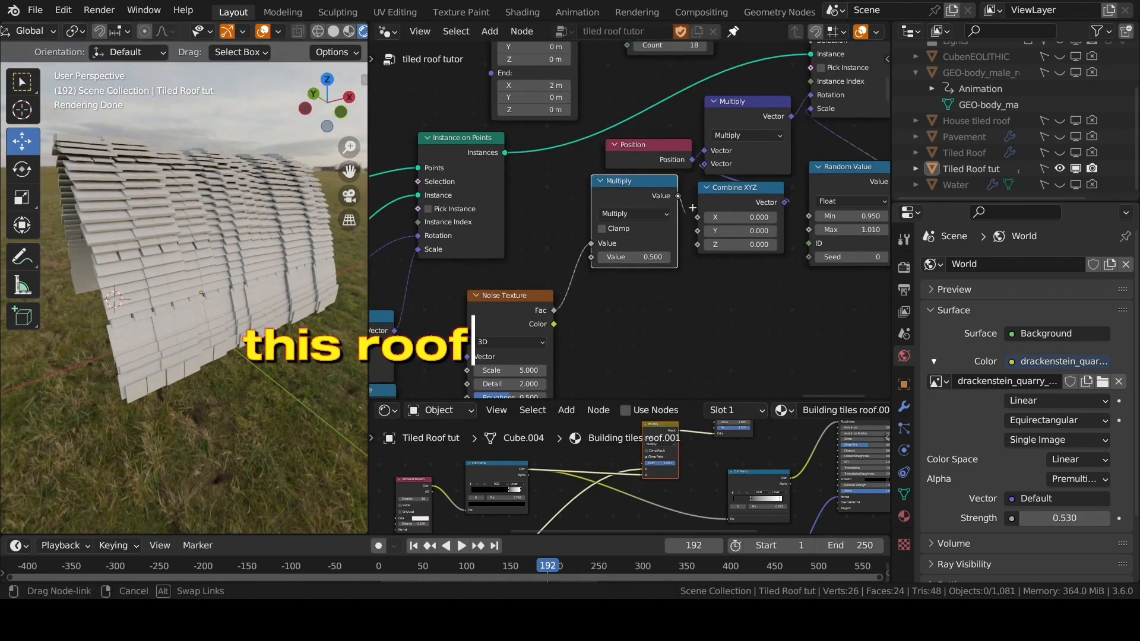
pyautogui.moveTo(692, 208); pyautogui.dragTo(697, 218)
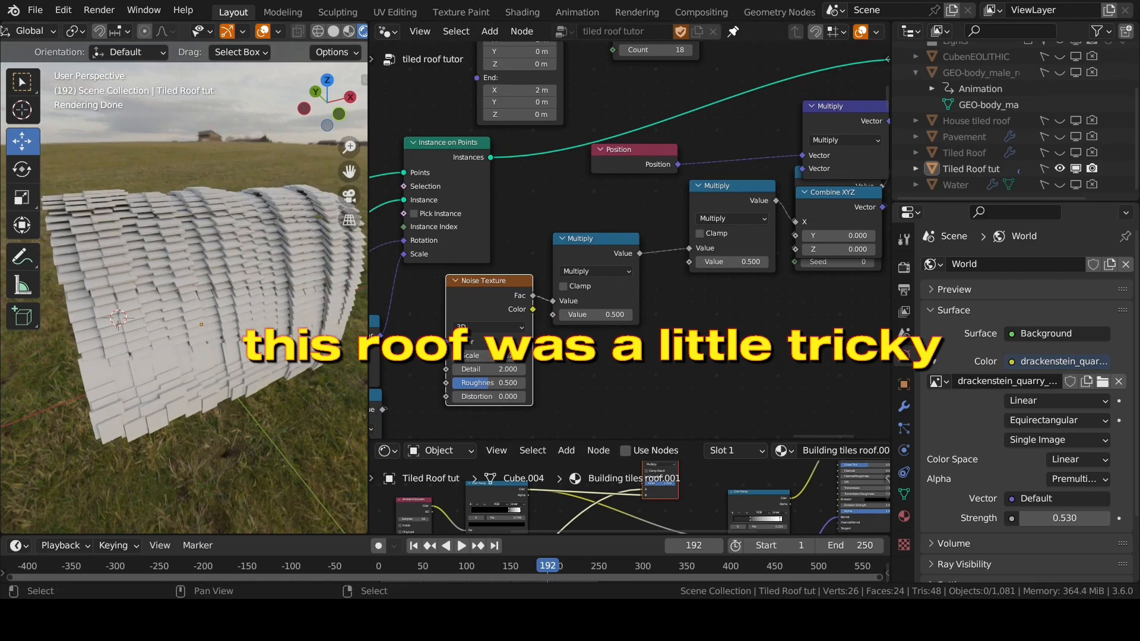
pyautogui.moveTo(489, 396); pyautogui.dragTo(534, 396)
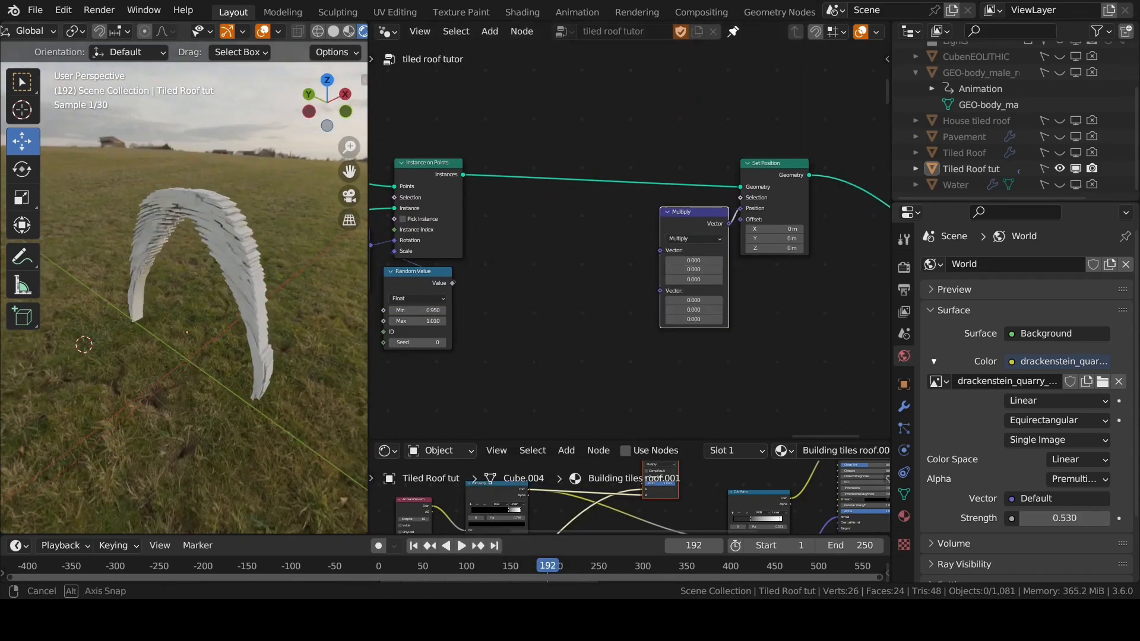
# - Add a Position node for the vector Multiply that feeds Set Position
pyautogui.hotkey('shift', 'a')
pyautogui.write('pos')
pyautogui.press('Return')
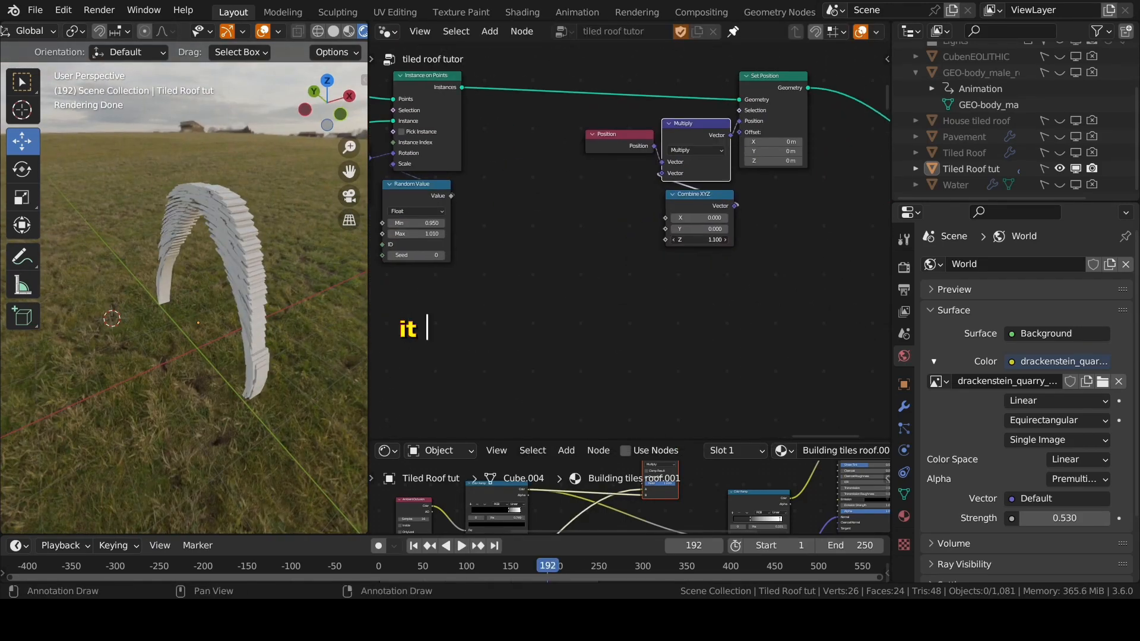
# - Add a Noise Texture node and use its Fac output for the X and Y of the Combine XYZ behind Set Position
pyautogui.hotkey('shift', 'a')
pyautogui.write('NOISE')
pyautogui.moveTo(704, 220); pyautogui.dragTo(705, 219)
pyautogui.moveTo(196, 332); pyautogui.dragTo(202, 336, button='middle')
pyautogui.moveTo(618, 201); pyautogui.dragTo(573, 224)
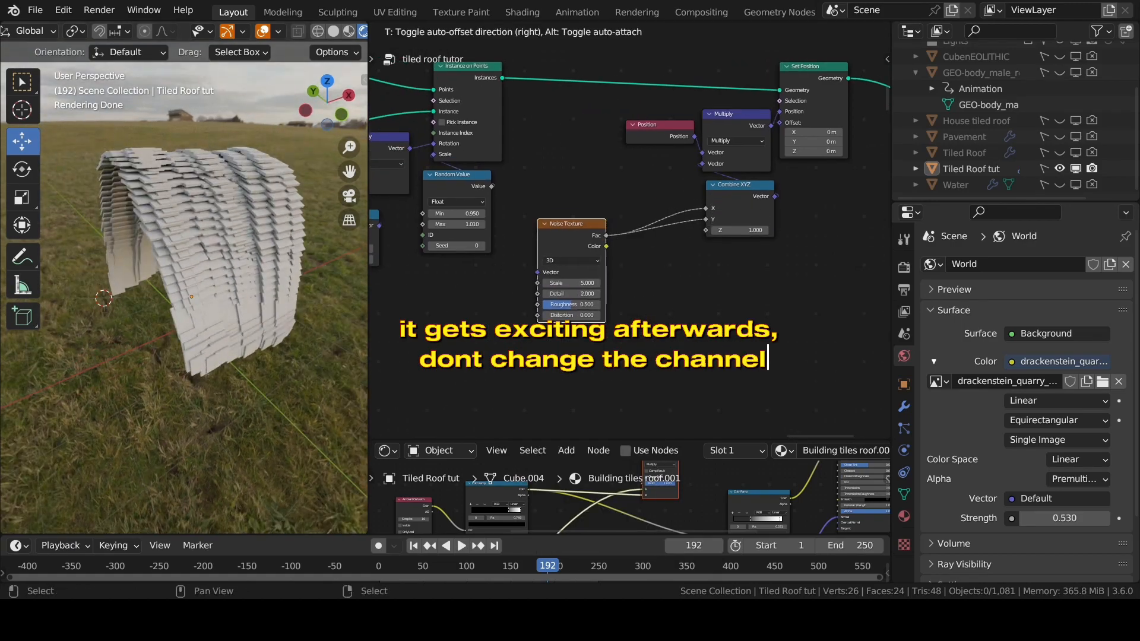
# - Insert a math Add node between the Noise Texture and the Combine XYZ behind Set Position
pyautogui.click(588, 258)
pyautogui.write('math')
pyautogui.press('Return')
pyautogui.click(611, 229)
pyautogui.moveTo(671, 254); pyautogui.dragTo(688, 252, button='middle')
pyautogui.keyDown('shift'); pyautogui.moveTo(689, 252); pyautogui.dragTo(689, 252); pyautogui.keyUp('shift')
# - Add a Vector Math node, connect it to the Noise Texture's vector input and adjust its vector values
pyautogui.moveTo(518, 283); pyautogui.dragTo(552, 257, button='middle')
pyautogui.hotkey('shift', 'a')
pyautogui.click(552, 257)
pyautogui.write('vector math')
pyautogui.press('Return')
pyautogui.click(506, 249)
pyautogui.moveTo(573, 261); pyautogui.dragTo(606, 230)
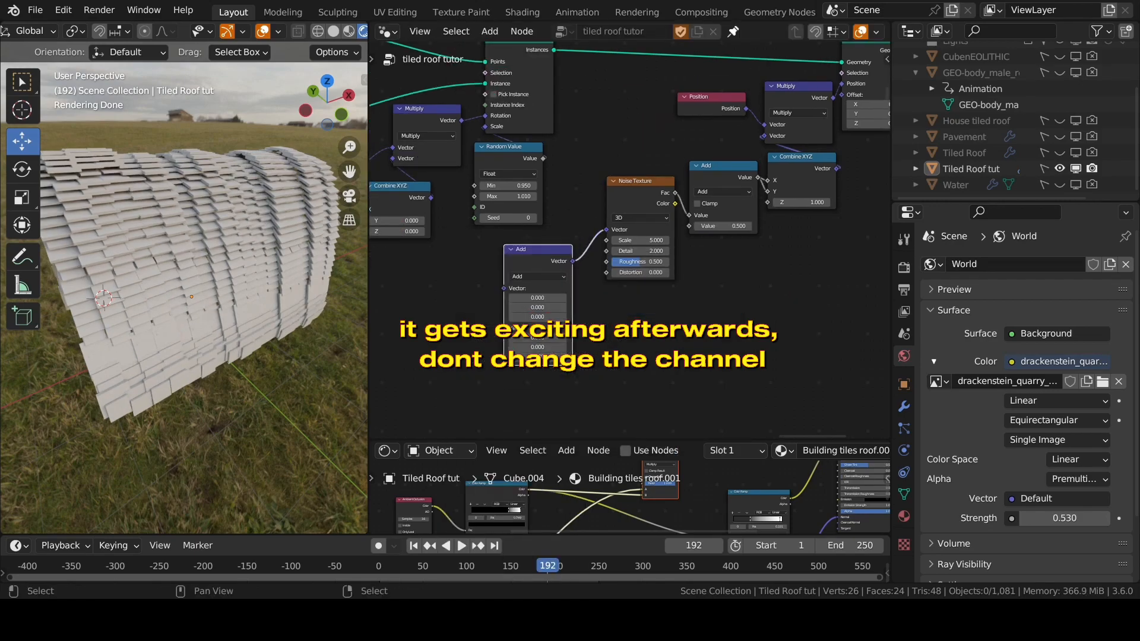
pyautogui.keyDown('shift'); pyautogui.moveTo(538, 309); pyautogui.dragTo(543, 308); pyautogui.keyUp('shift')
pyautogui.moveTo(638, 181); pyautogui.dragTo(641, 227)
# - Insert a Realize Instances node on the geometry link ahead of Set Position
pyautogui.moveTo(641, 227); pyautogui.dragTo(574, 294, button='middle')
pyautogui.hotkey('shift', 'a')
pyautogui.write('realize')
pyautogui.press('Return')
pyautogui.click(575, 119)
# - Reduce the value of the math node between the Noise Texture and Combine XYZ
pyautogui.moveTo(569, 237); pyautogui.dragTo(624, 155, button='middle')
pyautogui.scroll(1, 708, 211)
pyautogui.click(708, 173)
pyautogui.moveTo(709, 211); pyautogui.dragTo(651, 211)
pyautogui.click(695, 212)
pyautogui.moveTo(708, 211); pyautogui.dragTo(746, 191, button='middle')
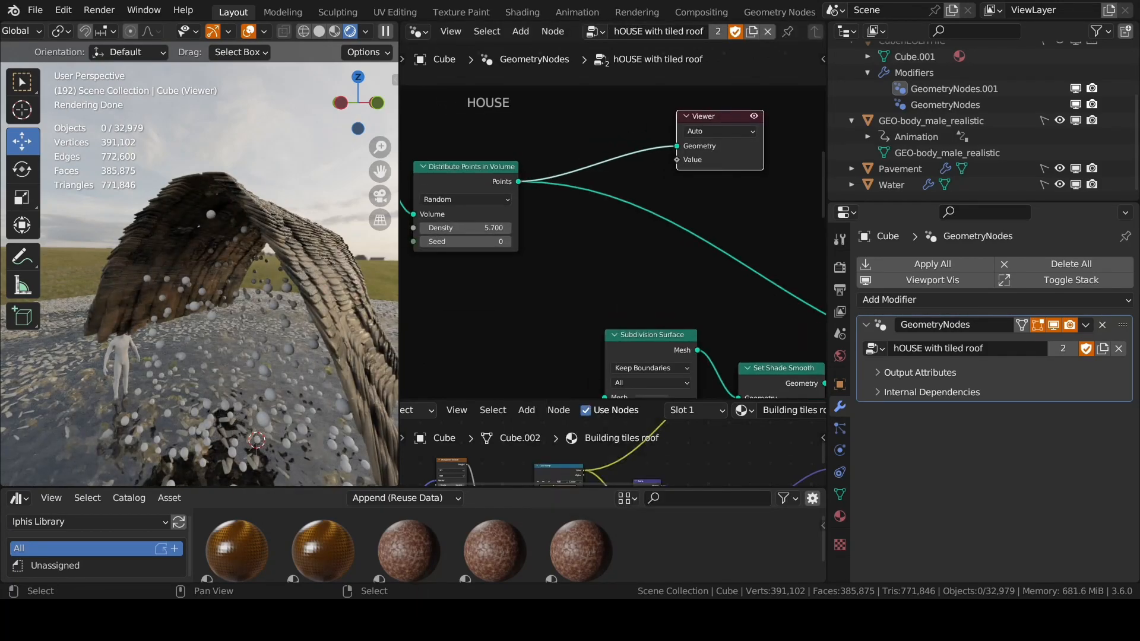
# - Add a Points to Volume node after Set Point Radius in the house node tree
pyautogui.hotkey('shift', 'a')
pyautogui.moveTo(493, 380)
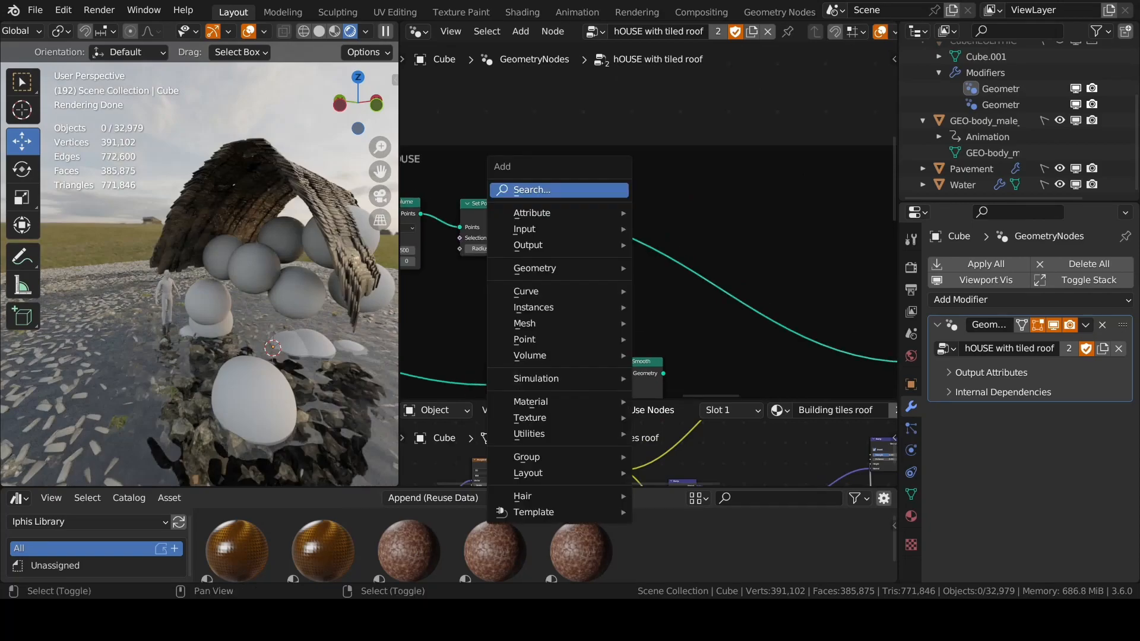
pyautogui.write('poin')
pyautogui.click(626, 319)
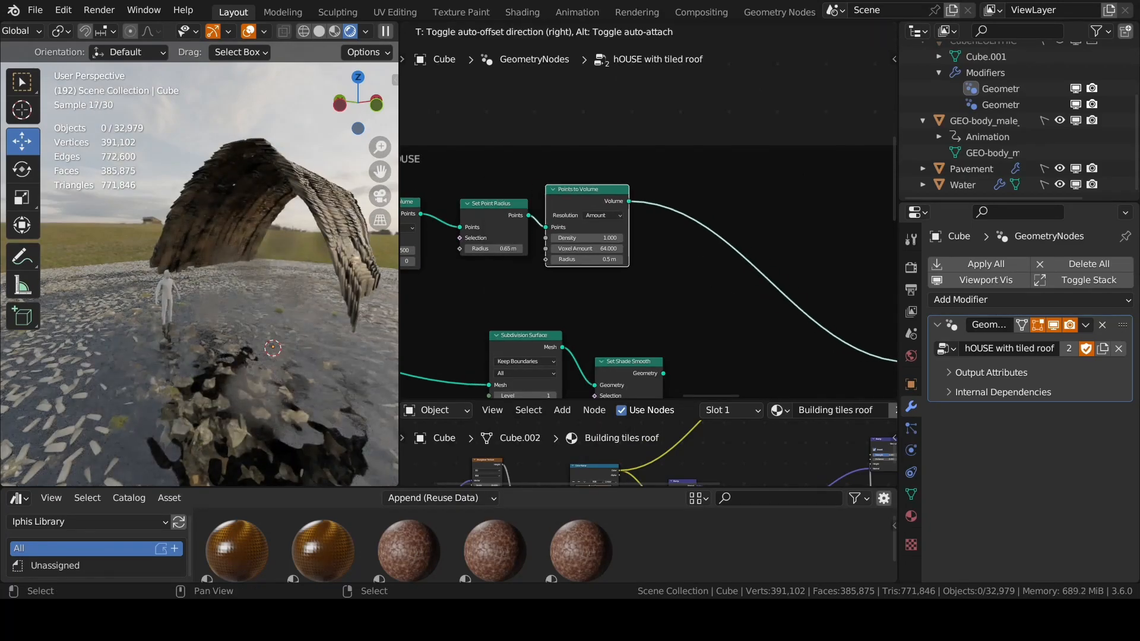
pyautogui.click(546, 190)
# - Add a Volume to Mesh node between Points to Volume and Join Geometry
pyautogui.moveTo(546, 189); pyautogui.dragTo(451, 189, button='middle')
pyautogui.hotkey('shift', 'a')
pyautogui.write('volume')
pyautogui.click(635, 262)
pyautogui.click(563, 205)
pyautogui.moveTo(563, 205); pyautogui.dragTo(621, 209, button='middle')
pyautogui.moveTo(742, 249); pyautogui.dragTo(593, 223, button='middle')
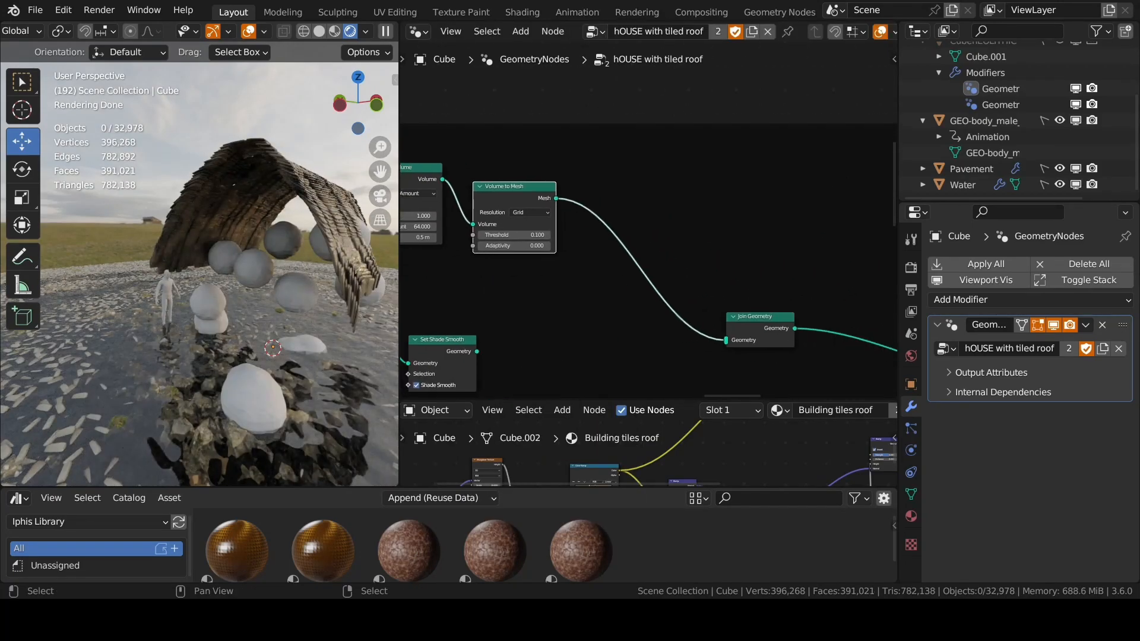
# - Insert a Mesh Boolean set to Difference before Join Geometry, subtracting the Volume to Mesh result from the smooth-shaded house mesh
pyautogui.moveTo(766, 318); pyautogui.dragTo(812, 311)
pyautogui.moveTo(653, 249); pyautogui.dragTo(708, 261, button='middle')
pyautogui.hotkey('shift', 'a')
pyautogui.write('mesh')
pyautogui.click(727, 351)
pyautogui.click(708, 340)
pyautogui.moveTo(709, 340); pyautogui.dragTo(711, 284, button='middle')
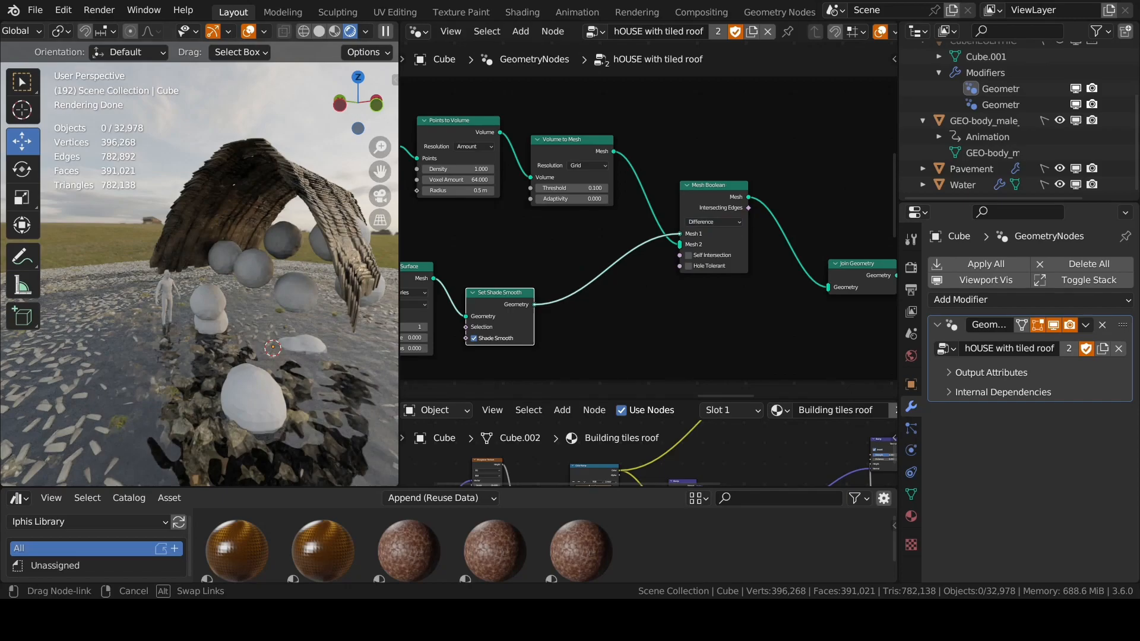
pyautogui.keyDown('shift'); pyautogui.moveTo(273, 347); pyautogui.dragTo(252, 350, button='middle'); pyautogui.keyUp('shift')
pyautogui.moveTo(500, 293); pyautogui.dragTo(565, 288)
pyautogui.moveTo(225, 320); pyautogui.dragTo(277, 314, button='middle')
pyautogui.moveTo(566, 237); pyautogui.dragTo(642, 228, button='middle')
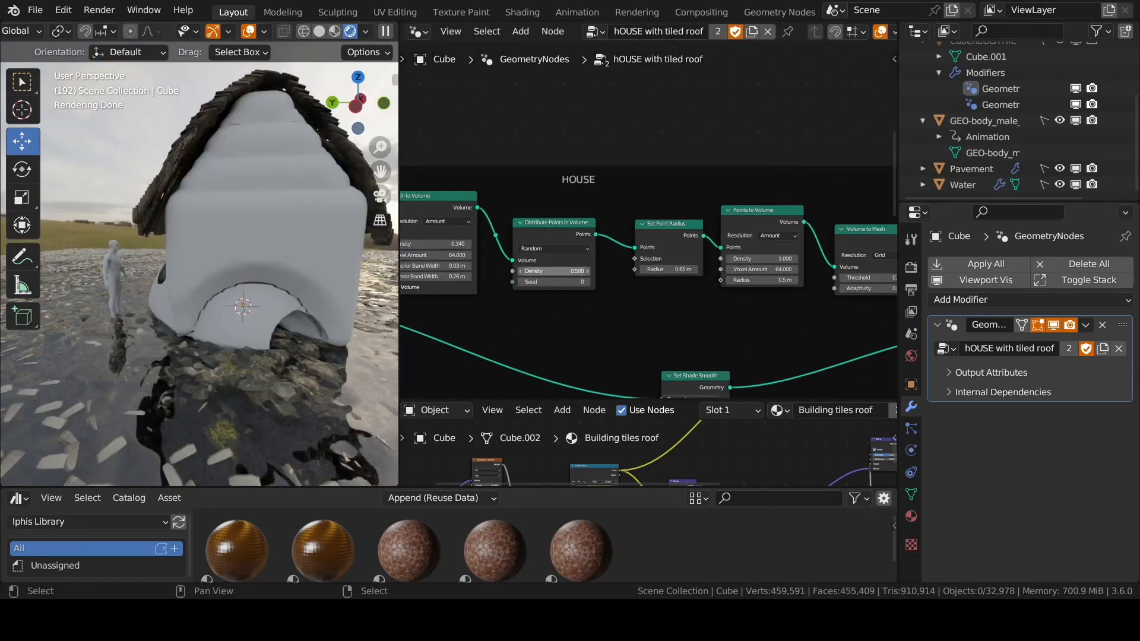
# - Set the Distribute Points in Volume density to 2.000 and the point radius to 0.8 m
pyautogui.scroll(2, 554, 270)
pyautogui.click(554, 271)
pyautogui.moveTo(238, 297); pyautogui.dragTo(213, 294, button='middle')
pyautogui.scroll(-2, 219, 297)
pyautogui.click(725, 268)
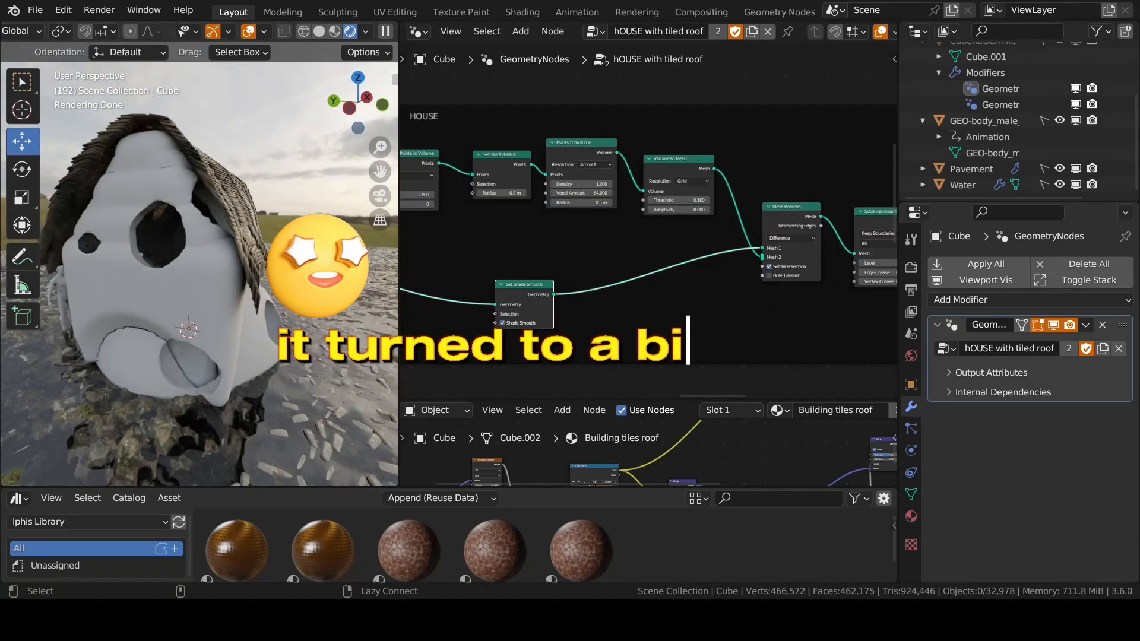
# - Detach Set Shade Smooth from the link so the house mesh feeds Mesh 1 of the Mesh Boolean directly
pyautogui.click(656, 243)
pyautogui.scroll(1, 178, 262)
pyautogui.scroll(4, 593, 238)
pyautogui.scroll(-4, 647, 226)
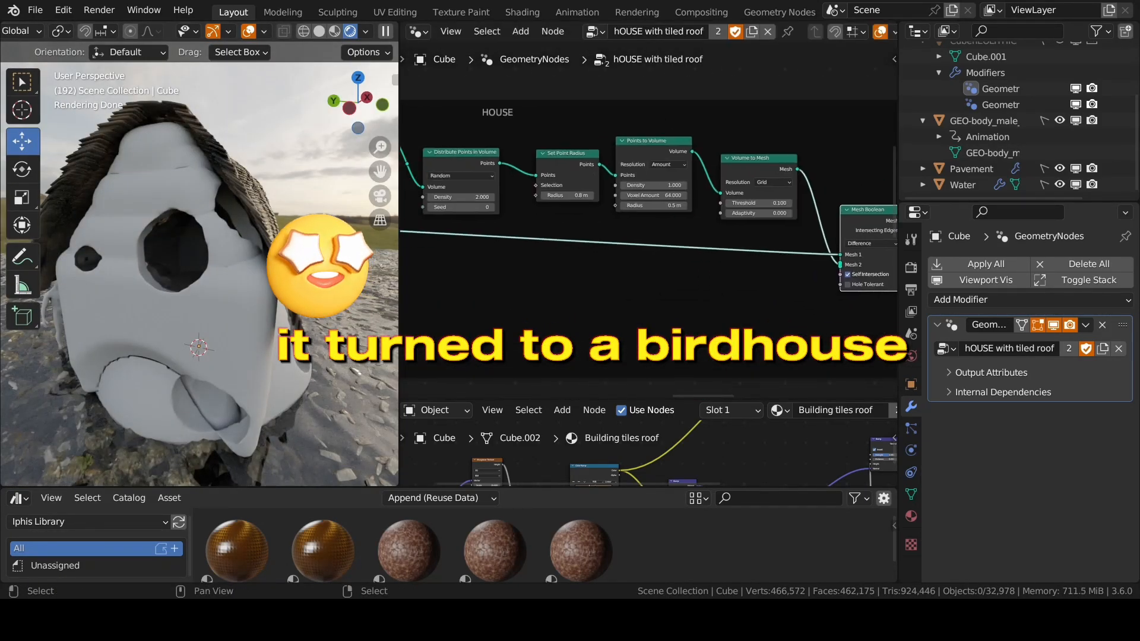
pyautogui.click(623, 238)
pyautogui.scroll(-8, 623, 226)
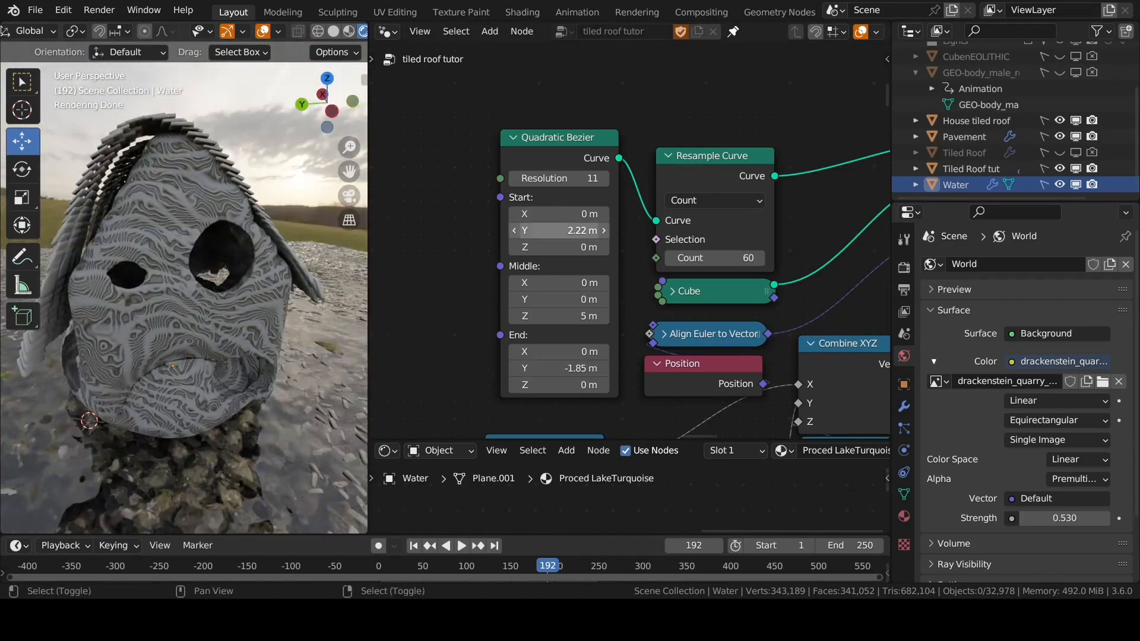
# - Examine the tiled roof's node tree, from the Quadratic Bezier to the noise and Combine XYZ nodes, alongside the finished house
pyautogui.scroll(-4, 558, 230)
pyautogui.moveTo(831, 267); pyautogui.dragTo(674, 114, button='middle')
pyautogui.moveTo(415, 237); pyautogui.dragTo(768, 270, button='middle')
pyautogui.moveTo(226, 267); pyautogui.dragTo(107, 279, button='middle')
pyautogui.moveTo(831, 238); pyautogui.dragTo(446, 255, button='middle')
pyautogui.scroll(-1, 594, 238)
pyautogui.scroll(1, 594, 238)
pyautogui.moveTo(534, 285); pyautogui.dragTo(730, 189, button='middle')
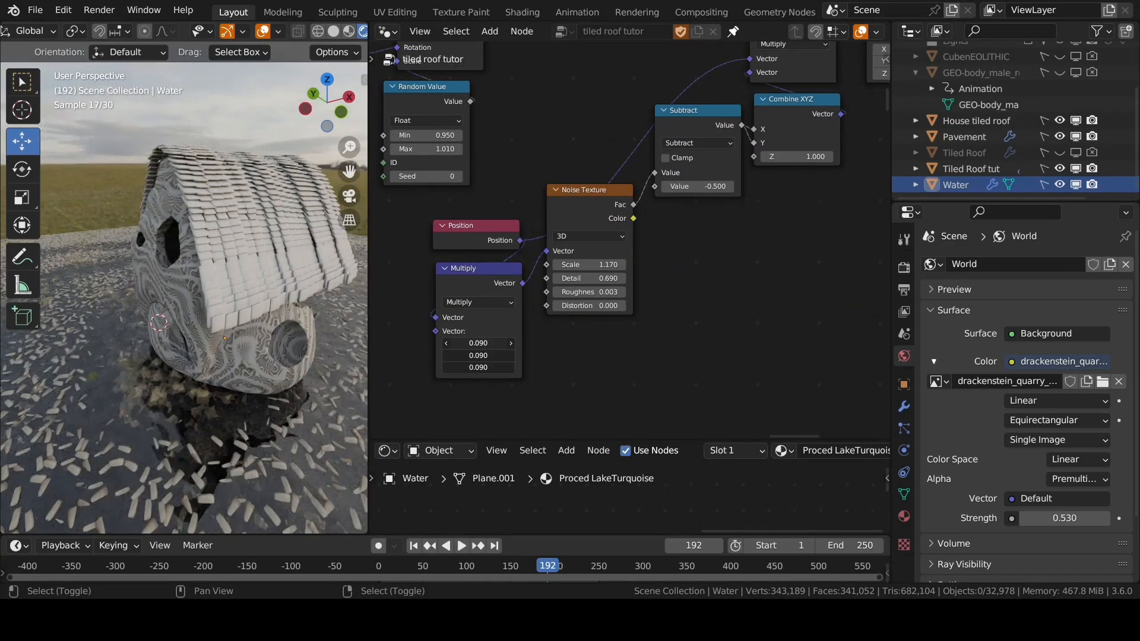
pyautogui.moveTo(149, 285); pyautogui.dragTo(225, 273, button='middle')
pyautogui.moveTo(683, 208); pyautogui.dragTo(465, 355, button='middle')
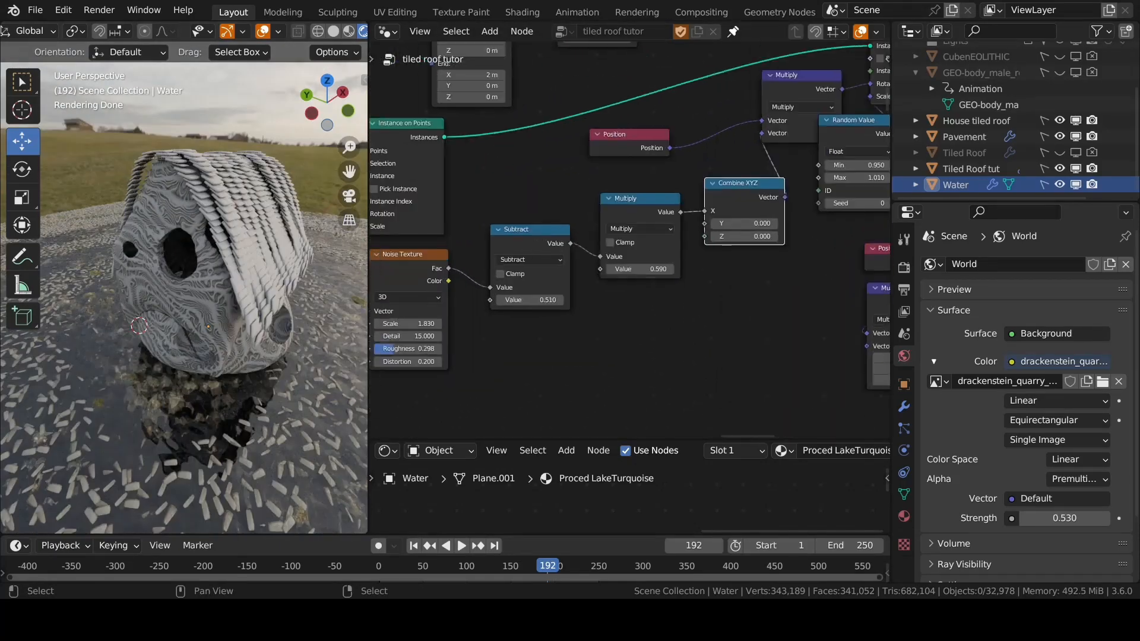
pyautogui.scroll(2, 499, 306)
pyautogui.moveTo(178, 279)
pyautogui.mouseDown(button='middle')
pyautogui.moveTo(202, 278)
pyautogui.moveTo(154, 279)
pyautogui.moveTo(178, 274)
pyautogui.mouseUp(button='middle')
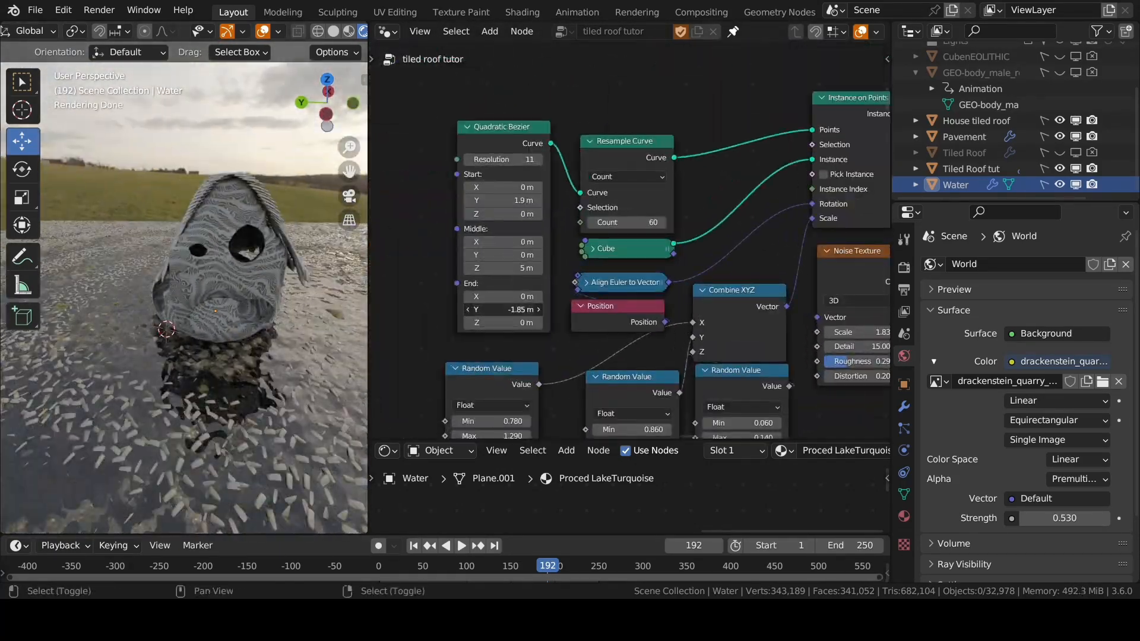
pyautogui.moveTo(178, 279); pyautogui.dragTo(202, 279, button='middle')
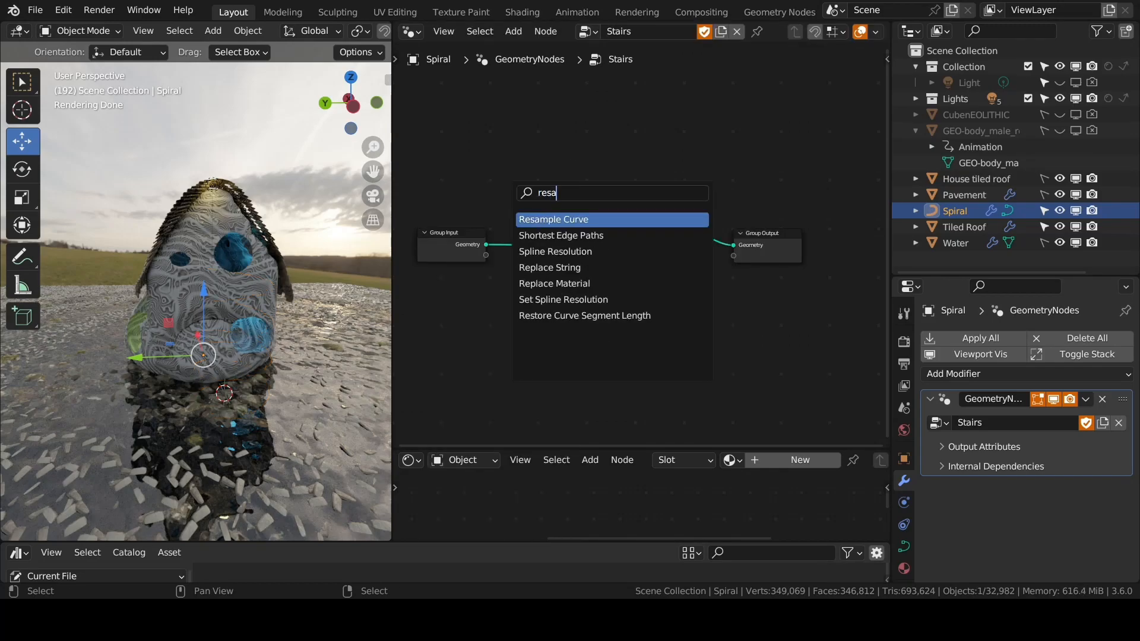
# - Add a Cube node about 0.59 m in size and connect it as the instance of the stairs' Instance on Points
pyautogui.hotkey('shift', 'a')
pyautogui.moveTo(552, 299)
pyautogui.moveTo(703, 371)
pyautogui.click(839, 386)
pyautogui.click(530, 312)
pyautogui.moveTo(558, 357); pyautogui.dragTo(549, 375)
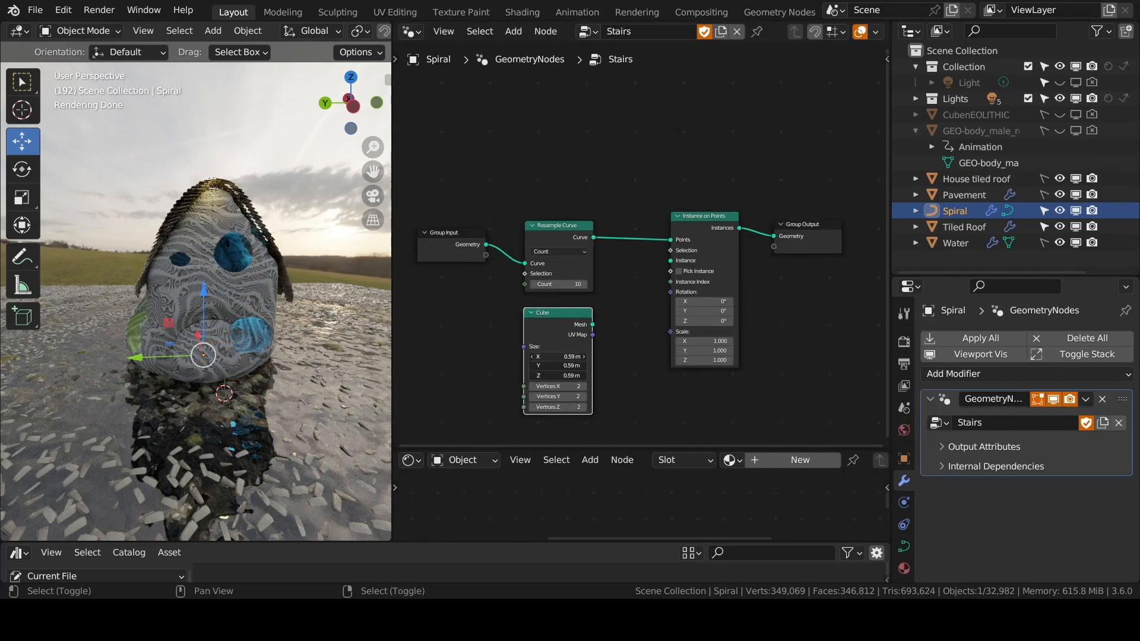
pyautogui.moveTo(593, 325); pyautogui.dragTo(670, 260)
# - Flatten the stair cube to about 0.63 x 0.63 x 0.07 m and move its node above Resample Curve
pyautogui.moveTo(213, 333); pyautogui.dragTo(205, 327, button='middle')
pyautogui.scroll(1, 205, 326)
pyautogui.moveTo(558, 376); pyautogui.dragTo(537, 376)
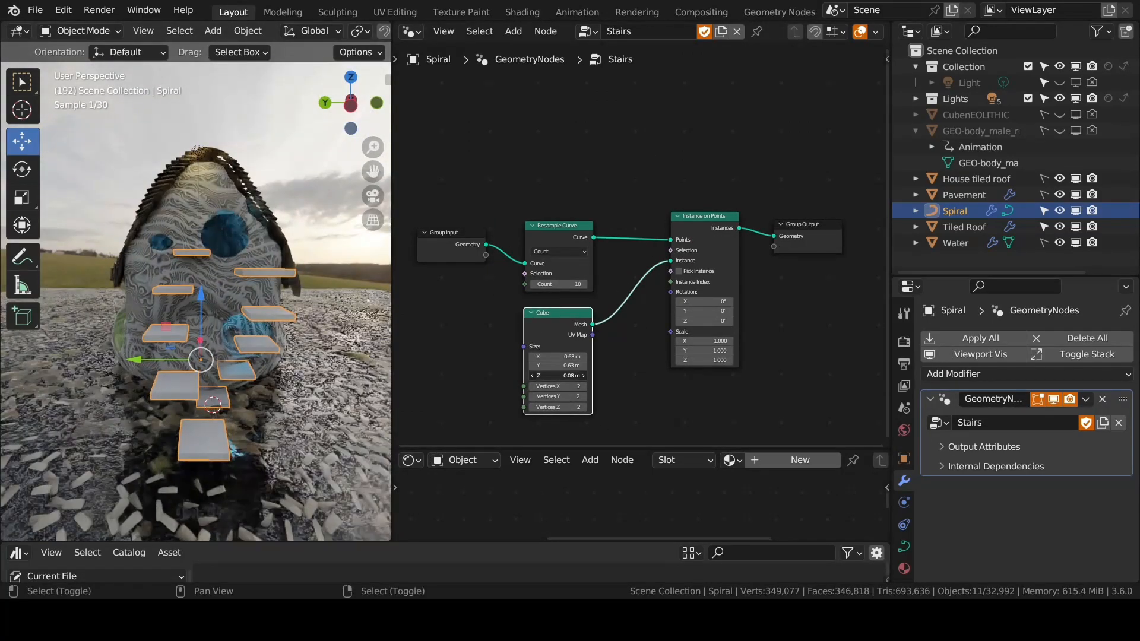
pyautogui.moveTo(558, 313); pyautogui.dragTo(523, 327)
pyautogui.moveTo(214, 333); pyautogui.dragTo(238, 332, button='middle')
pyautogui.click(285, 149)
pyautogui.moveTo(523, 328); pyautogui.dragTo(560, 113)
# - Add an Align Euler to Vector node driven by Curve Tangent and connect it to the stairs' Instance on Points rotation
pyautogui.hotkey('shift', 'a')
pyautogui.write('alig')
pyautogui.press('Return')
pyautogui.write('curve ta')
pyautogui.press('Return')
pyautogui.click(450, 332)
pyautogui.moveTo(558, 297); pyautogui.dragTo(559, 305)
pyautogui.moveTo(593, 317); pyautogui.dragTo(670, 292)
# - Chain a second Align Euler to Vector node before the instance rotation, spacing out Curve Tangent and the first Align Euler node
pyautogui.moveTo(511, 368); pyautogui.dragTo(622, 329, button='middle')
pyautogui.moveTo(576, 292); pyautogui.dragTo(517, 292)
pyautogui.moveTo(214, 332); pyautogui.dragTo(210, 330, button='middle')
pyautogui.scroll(1, 210, 330)
pyautogui.moveTo(500, 350); pyautogui.dragTo(436, 364)
pyautogui.moveTo(606, 286); pyautogui.dragTo(529, 304)
pyautogui.moveTo(529, 305); pyautogui.dragTo(539, 305, button='middle')
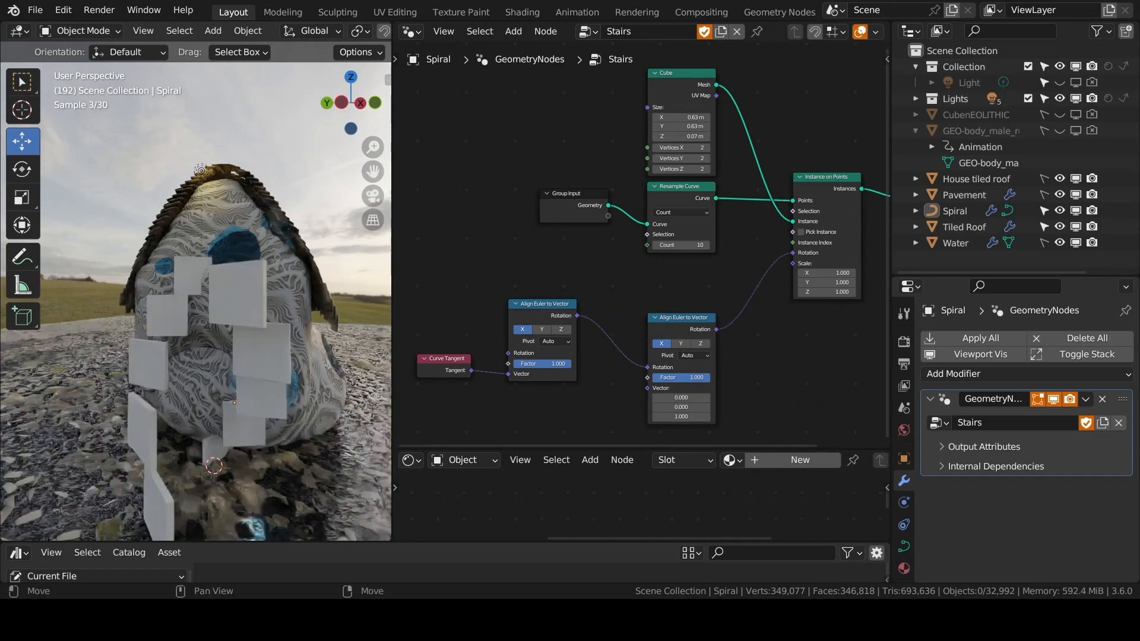
# - Adjust the vector of the second Align Euler to Vector node and set its alignment axis to Z
pyautogui.scroll(3, 675, 316)
pyautogui.moveTo(675, 316); pyautogui.dragTo(679, 257)
pyautogui.click(687, 294)
pyautogui.moveTo(213, 333); pyautogui.dragTo(218, 330, button='middle')
pyautogui.moveTo(677, 386)
pyautogui.mouseDown()
pyautogui.moveTo(717, 386)
pyautogui.moveTo(689, 386)
pyautogui.mouseUp()
pyautogui.moveTo(214, 333); pyautogui.dragTo(201, 340, button='middle')
pyautogui.click(663, 293)
pyautogui.click(712, 293)
# - Bring both Align Euler to Vector nodes and the Curve Tangent node closer together
pyautogui.moveTo(687, 260); pyautogui.dragTo(694, 258)
pyautogui.moveTo(509, 300); pyautogui.dragTo(567, 287)
pyautogui.moveTo(406, 370); pyautogui.dragTo(446, 346)
pyautogui.moveTo(593, 237); pyautogui.dragTo(498, 358, button='middle')
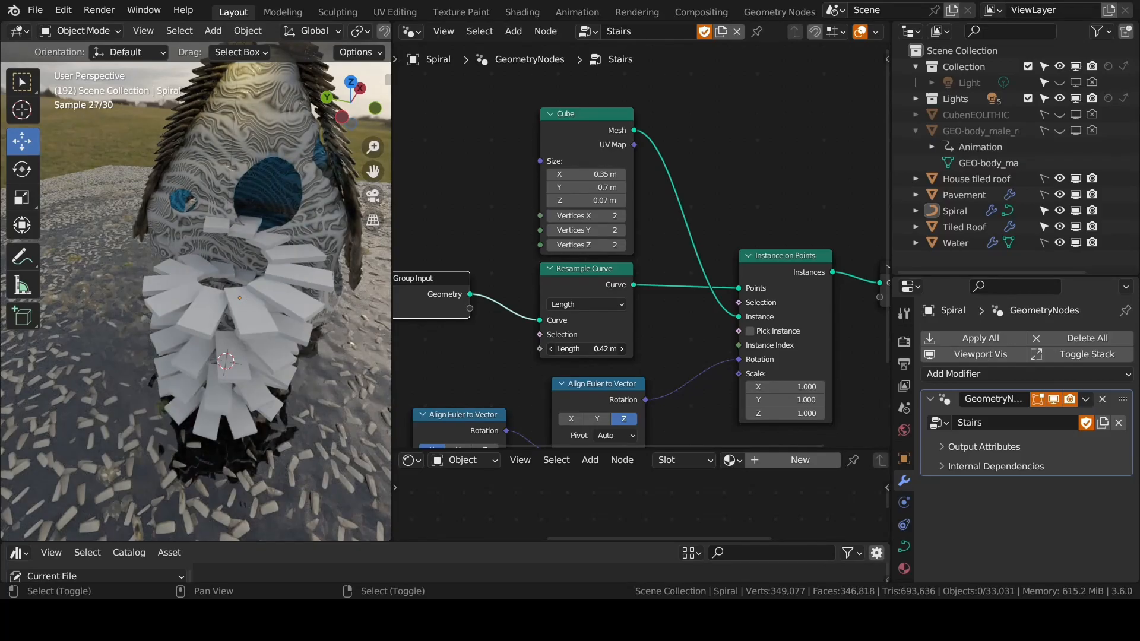
# - Move the Resample Curve and Cube nodes away from Instance on Points and add another node beside the Cube
pyautogui.moveTo(584, 269); pyautogui.dragTo(504, 277)
pyautogui.scroll(-1, 608, 318)
pyautogui.moveTo(588, 143); pyautogui.dragTo(515, 143)
pyautogui.hotkey('shift', 'a')
pyautogui.click(599, 150)
pyautogui.click(606, 166)
pyautogui.scroll(3, 243, 312)
pyautogui.moveTo(643, 236); pyautogui.dragTo(648, 236)
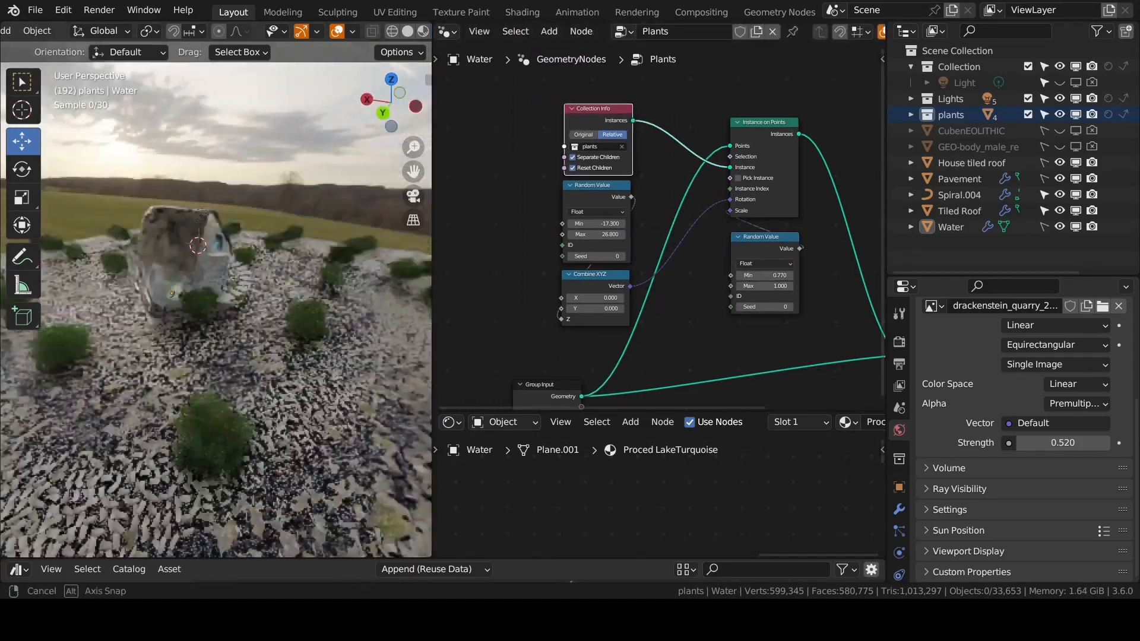
# - Add a Distribute Points on Faces node to the Water object's Plants node tree
pyautogui.hotkey('shift', 'a')
pyautogui.write('on fa')
pyautogui.press('Return')
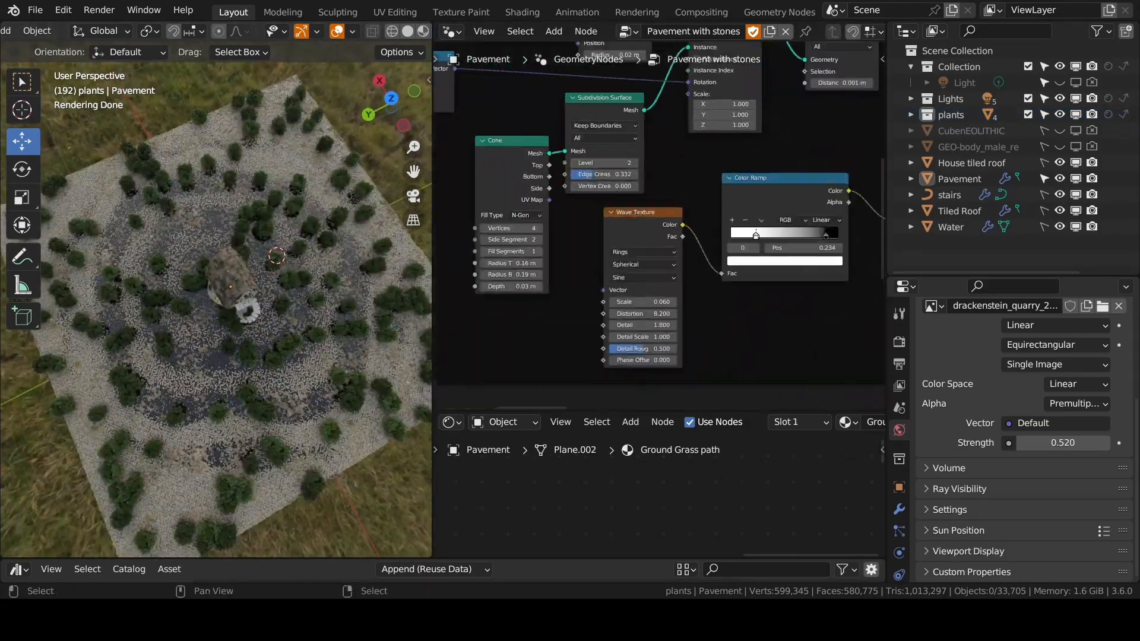
# - Pull the black stop of the Color Ramp that masks the pavement's plants toward the white stop
pyautogui.moveTo(628, 328); pyautogui.dragTo(594, 342, button='middle')
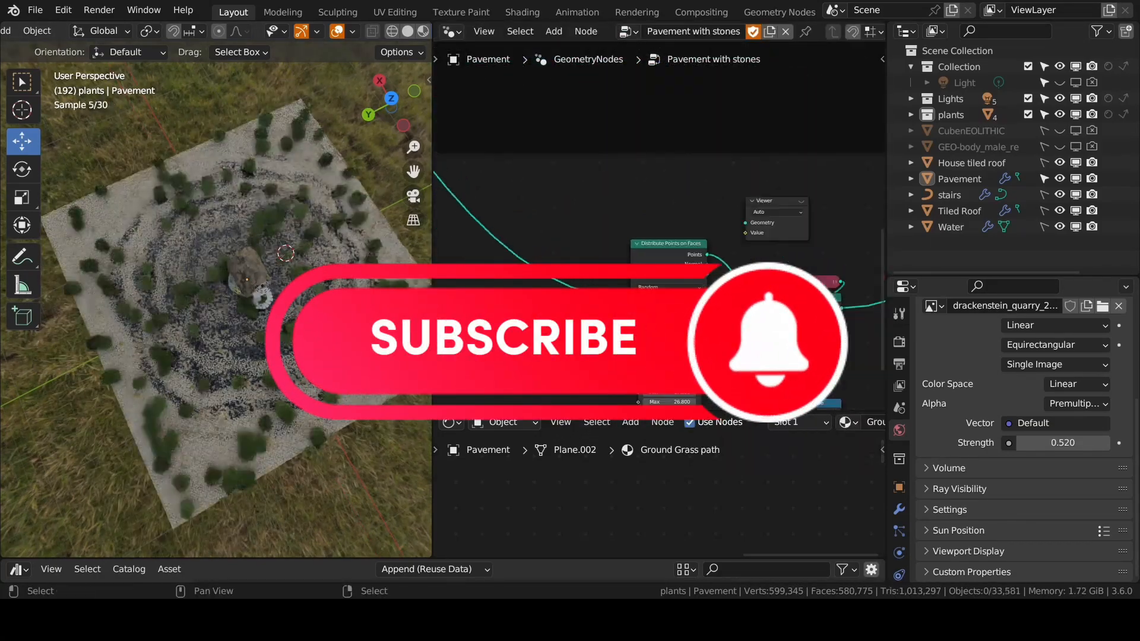
pyautogui.scroll(-8, 510, 311)
pyautogui.moveTo(510, 311); pyautogui.dragTo(678, 351, button='middle')
pyautogui.scroll(3, 678, 351)
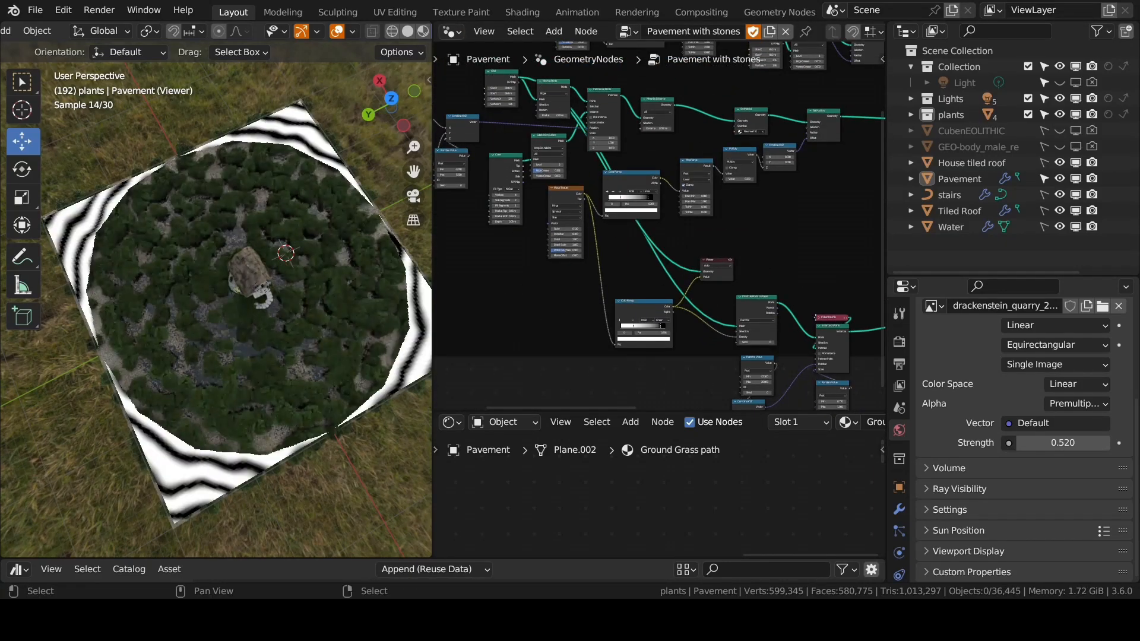
pyautogui.scroll(10, 654, 315)
pyautogui.moveTo(672, 342); pyautogui.dragTo(586, 343)
pyautogui.scroll(4, 322, 333)
pyautogui.scroll(-4, 238, 297)
pyautogui.moveTo(237, 285); pyautogui.dragTo(237, 299, button='middle')
pyautogui.moveTo(602, 343); pyautogui.dragTo(589, 343)
# - Nudge a node in the plant scattering branch and turn off the Viewer node's preview on the pavement
pyautogui.moveTo(736, 308); pyautogui.dragTo(730, 247, button='middle')
pyautogui.moveTo(841, 304); pyautogui.dragTo(841, 292)
pyautogui.moveTo(831, 297); pyautogui.dragTo(741, 284, button='middle')
pyautogui.click(737, 111)
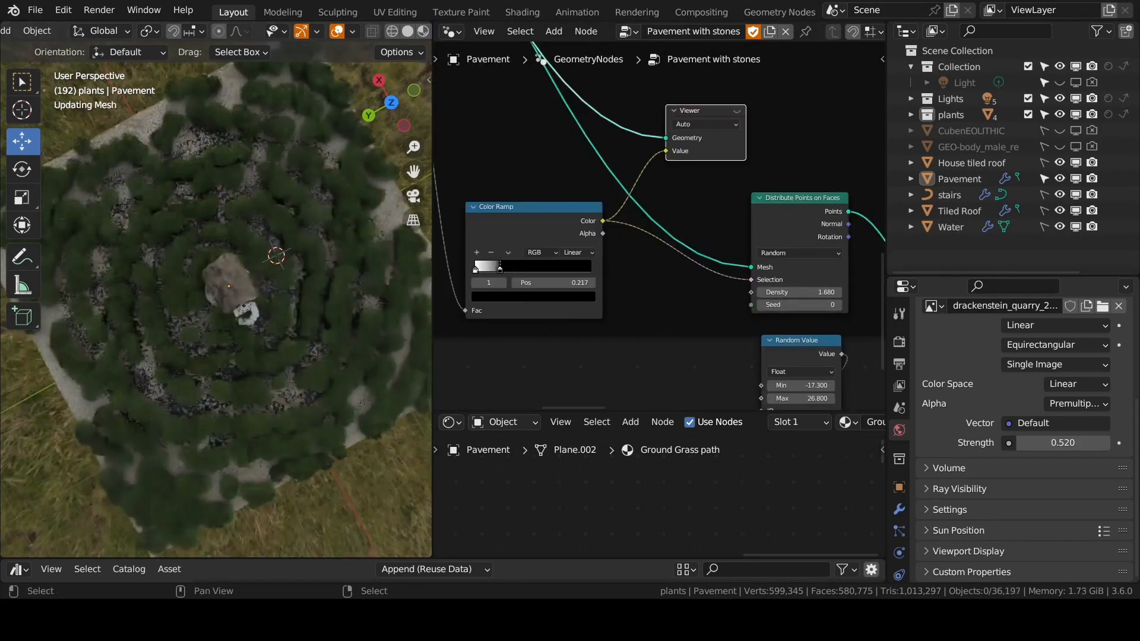
# - Set the plant mask Color Ramp's black stop to about 0.164, then try it farther from the white stop
pyautogui.moveTo(502, 270); pyautogui.dragTo(493, 271)
pyautogui.moveTo(475, 130); pyautogui.dragTo(766, 380, button='middle')
pyautogui.scroll(6, 617, 252)
pyautogui.keyDown('shift'); pyautogui.moveTo(616, 250); pyautogui.dragTo(621, 250); pyautogui.keyUp('shift')
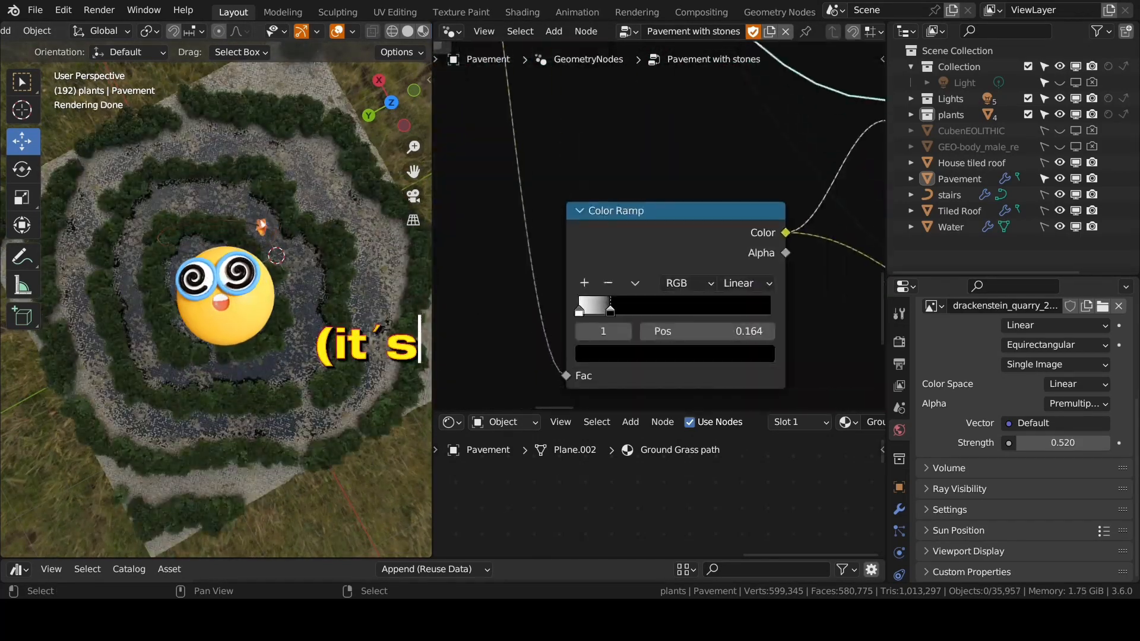
pyautogui.moveTo(609, 307); pyautogui.dragTo(703, 308)
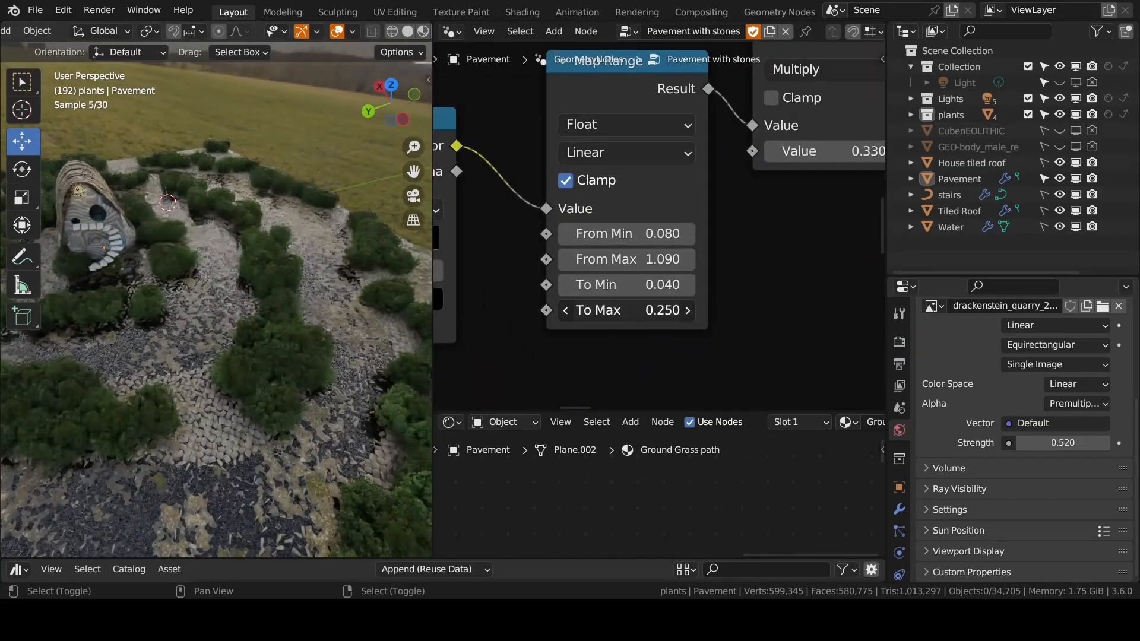
# - Move the warm area light into place beneath the roof edge at the front of the house
pyautogui.moveTo(213, 309); pyautogui.dragTo(262, 244, button='middle')
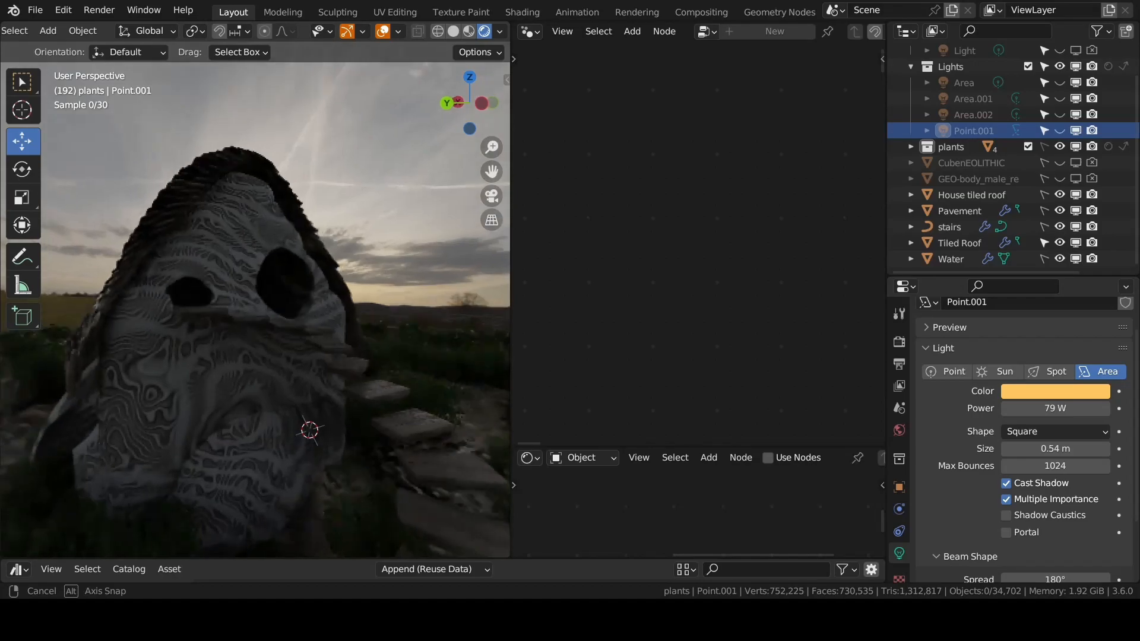
pyautogui.press('g')
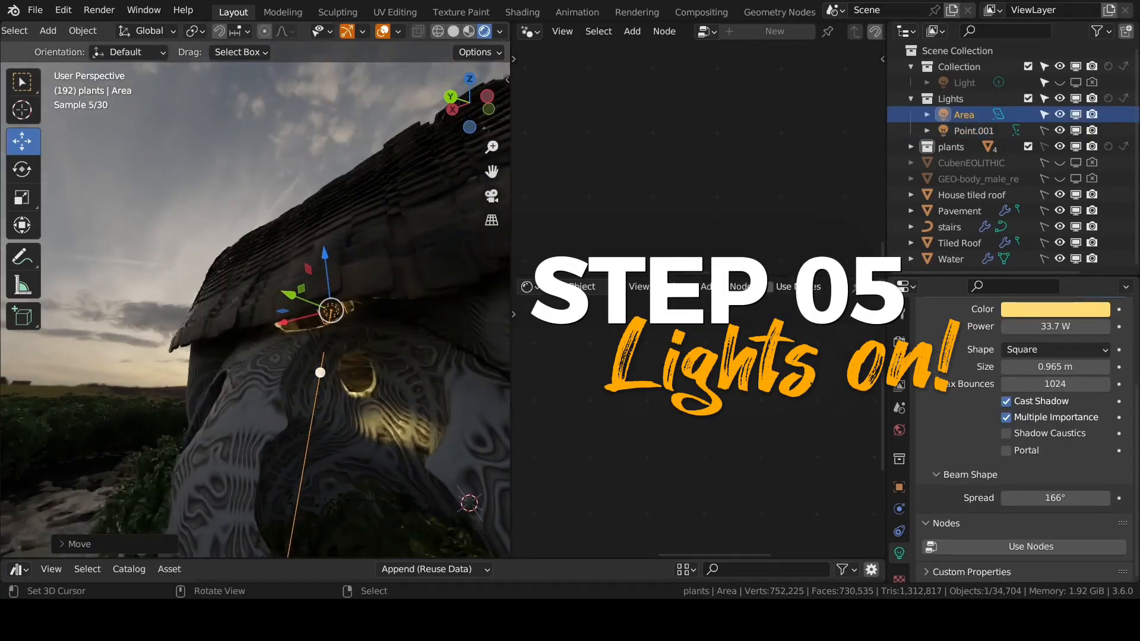
pyautogui.moveTo(256, 309); pyautogui.dragTo(249, 317, button='middle')
pyautogui.scroll(2, 255, 309)
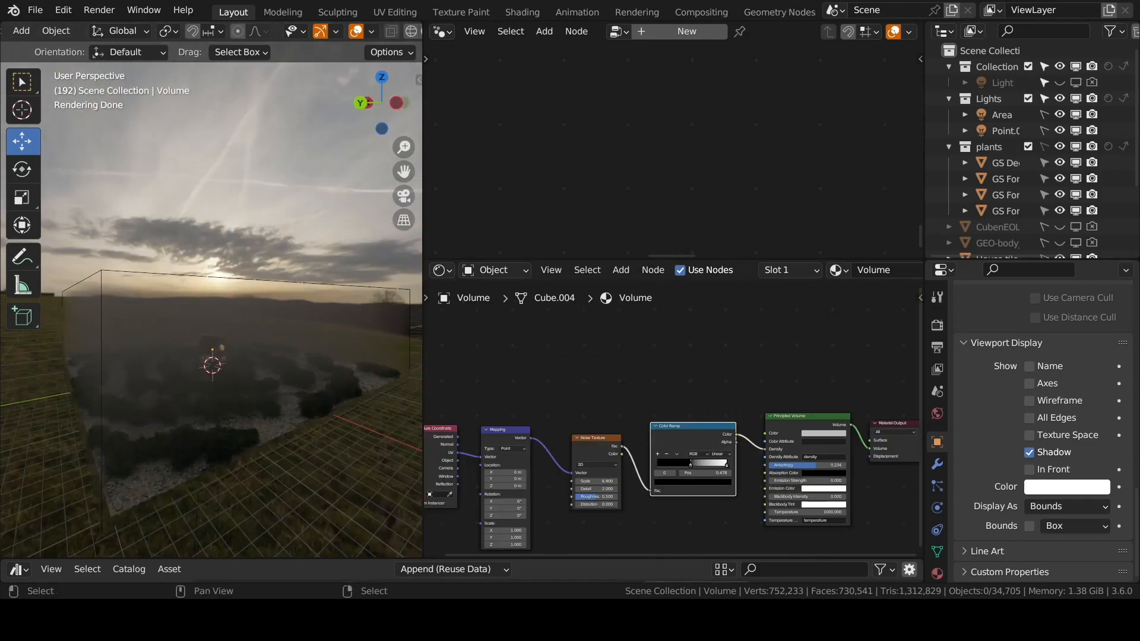
# - Add a Gradient Texture to the Volume material and place another node between the Color Ramps and Principled Volume
pyautogui.hotkey('shift', 'a')
pyautogui.write('gradien')
pyautogui.press('Return')
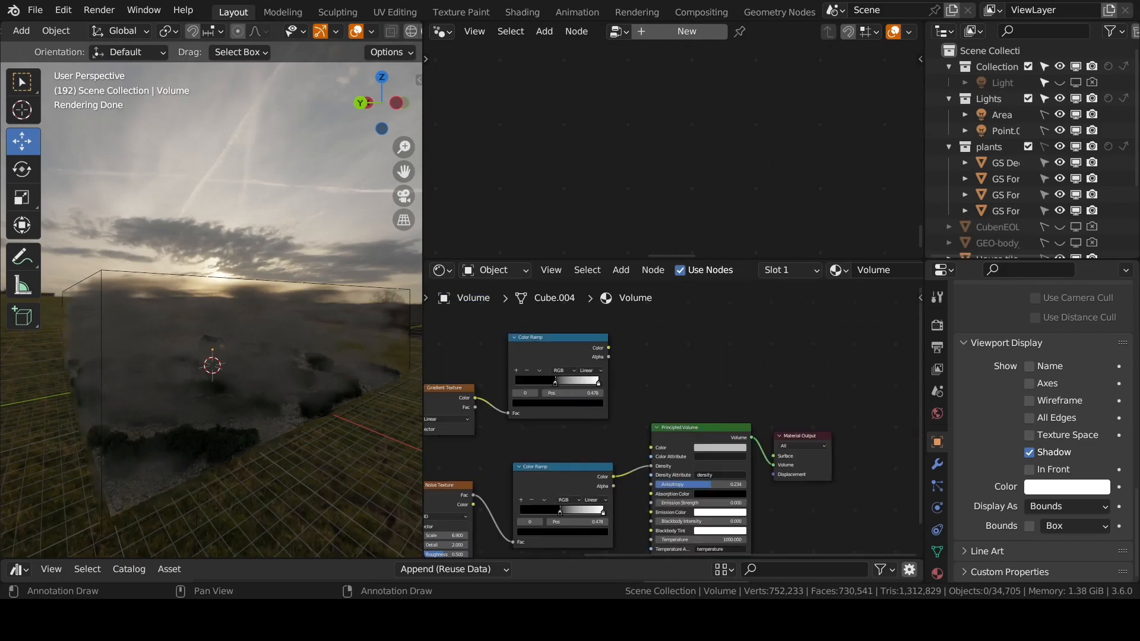
pyautogui.hotkey('shift', 'a')
pyautogui.moveTo(617, 421); pyautogui.dragTo(631, 418)
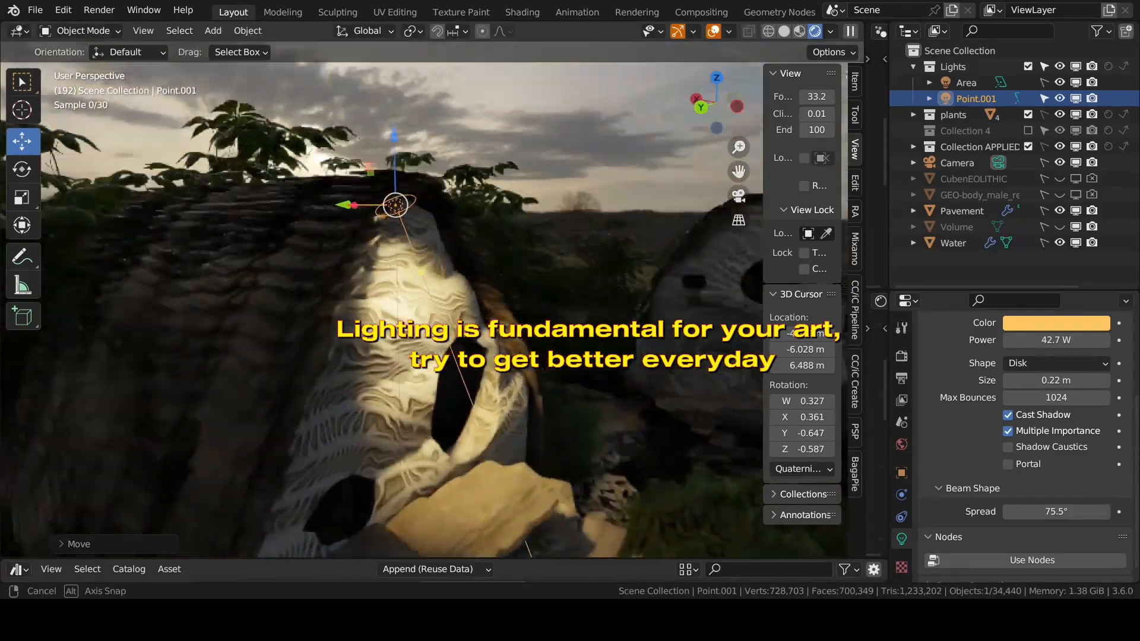
# - Move the Point.001 disk light about 0.32 m along the global X axis and adjust its position again at the house front
pyautogui.moveTo(410, 273); pyautogui.dragTo(415, 356, button='middle')
pyautogui.moveTo(418, 285); pyautogui.dragTo(416, 242)
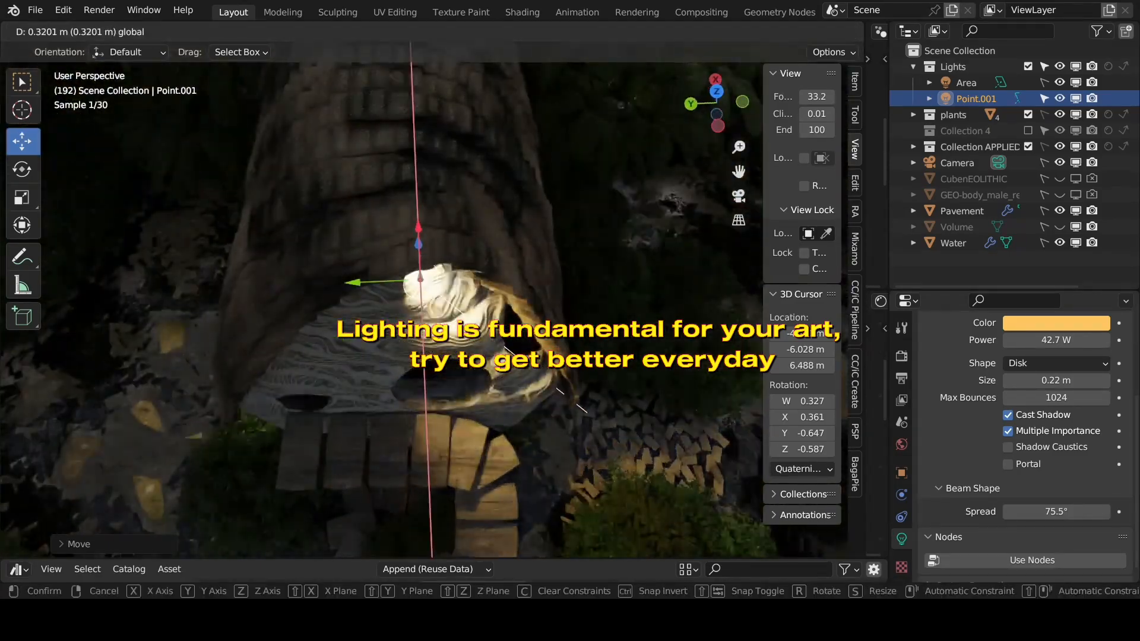
pyautogui.moveTo(417, 332); pyautogui.dragTo(418, 267, button='middle')
pyautogui.moveTo(420, 235); pyautogui.dragTo(419, 207)
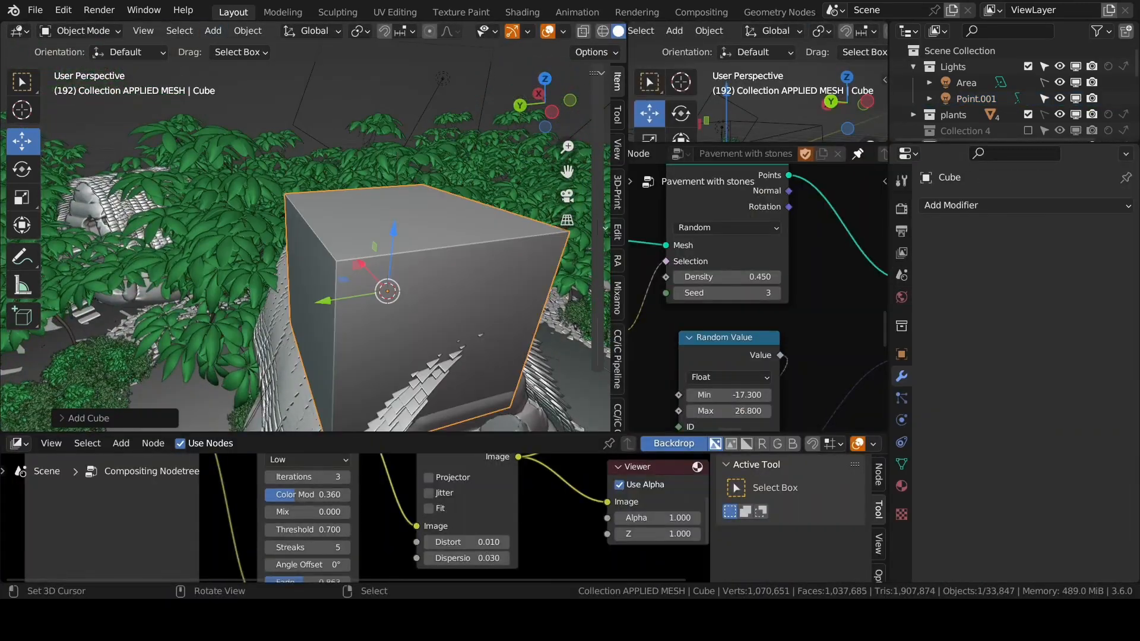
# - Move the new chimney cube along Z at the tiled roof and open the interaction mode choices
pyautogui.moveTo(386, 309); pyautogui.dragTo(394, 303, button='middle')
pyautogui.press('g')
pyautogui.press('z')
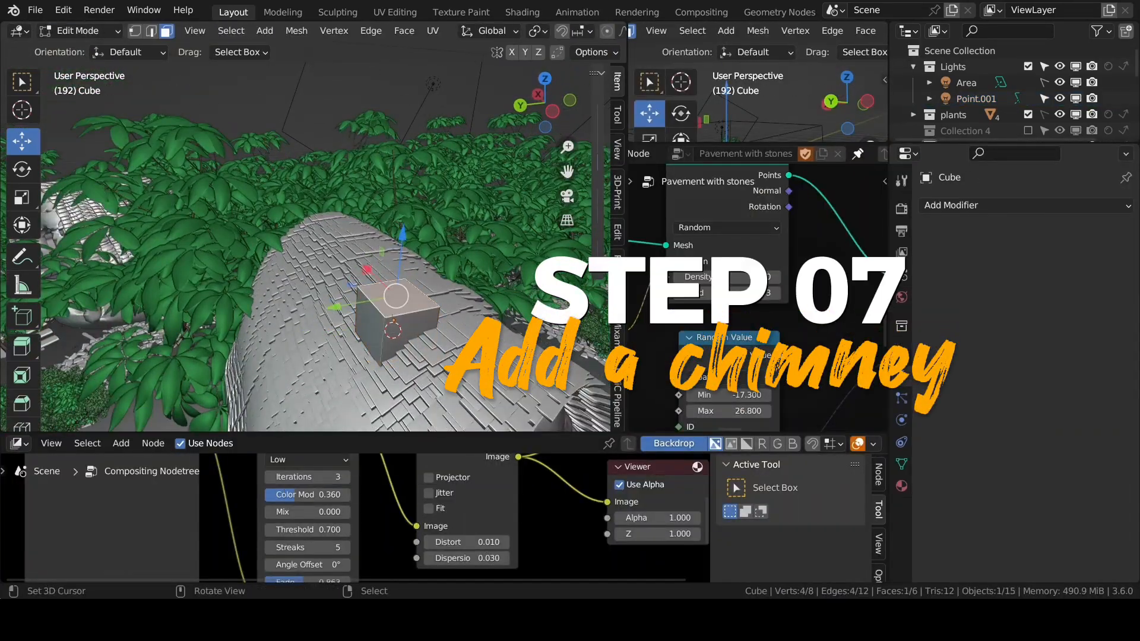
pyautogui.click(86, 31)
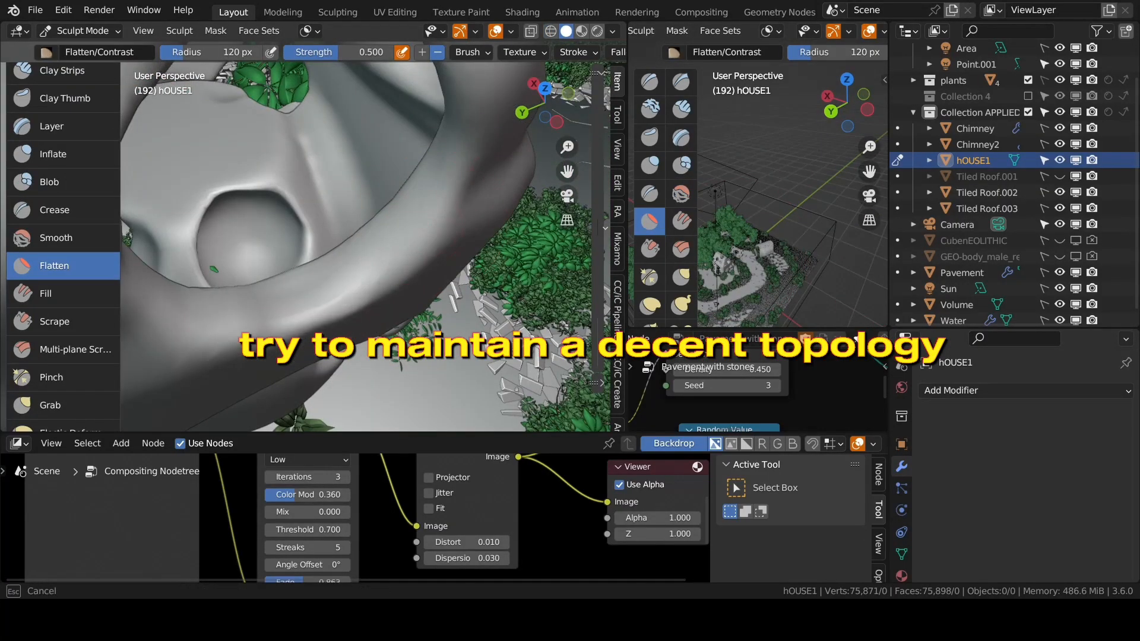
# - Add a Bezier curve object on the ground in front of the house for the pottery
pyautogui.moveTo(332, 238); pyautogui.dragTo(422, 178, button='middle')
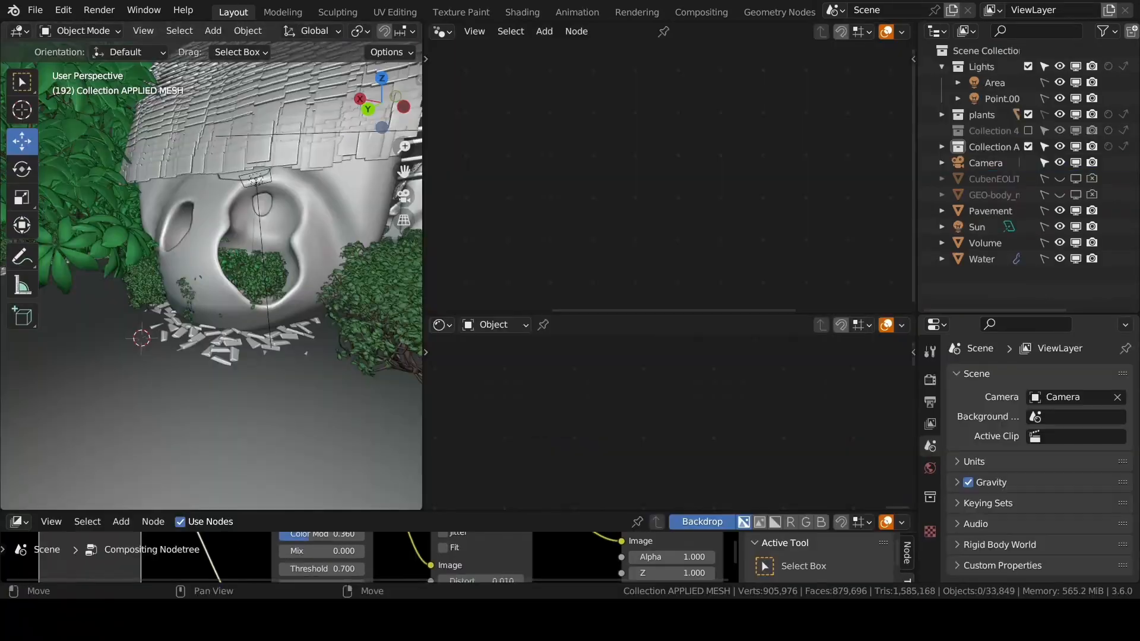
pyautogui.click(213, 30)
pyautogui.moveTo(238, 65)
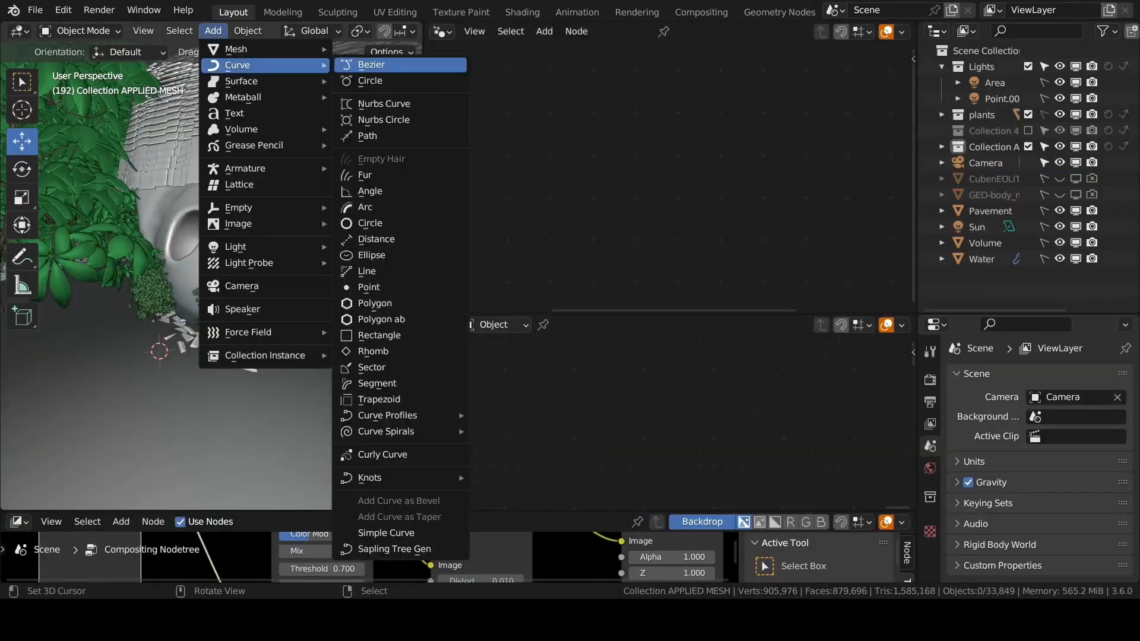
pyautogui.click(371, 64)
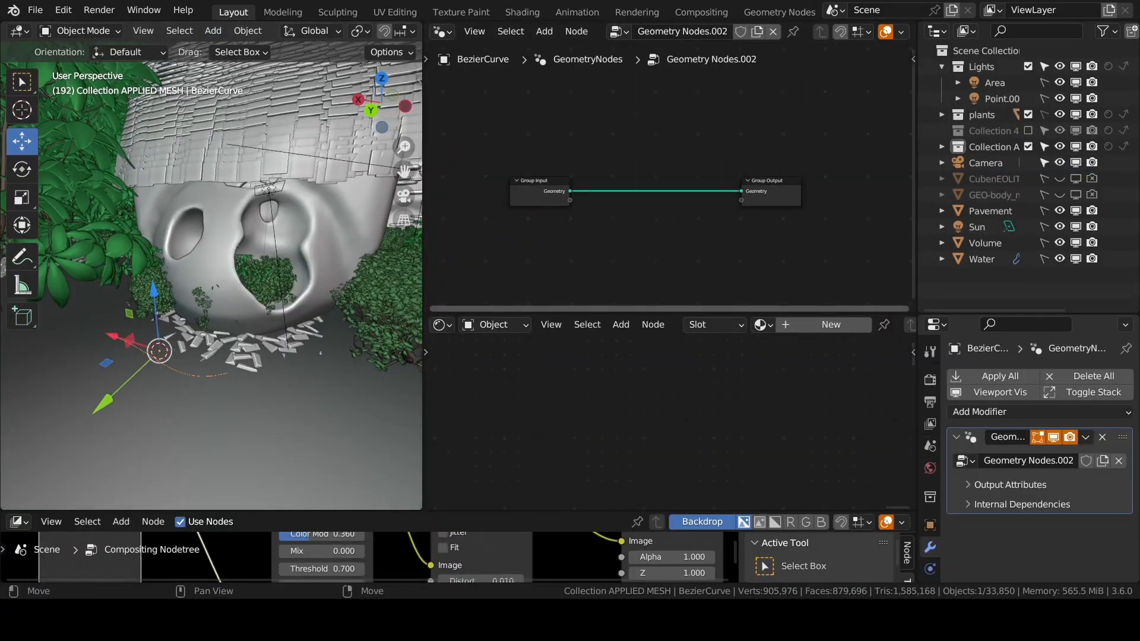
# - Add a Quadratic Bezier node to the new curve's geometry node tree
pyautogui.hotkey('shift', 'a')
pyautogui.write('qua')
pyautogui.press('Return')
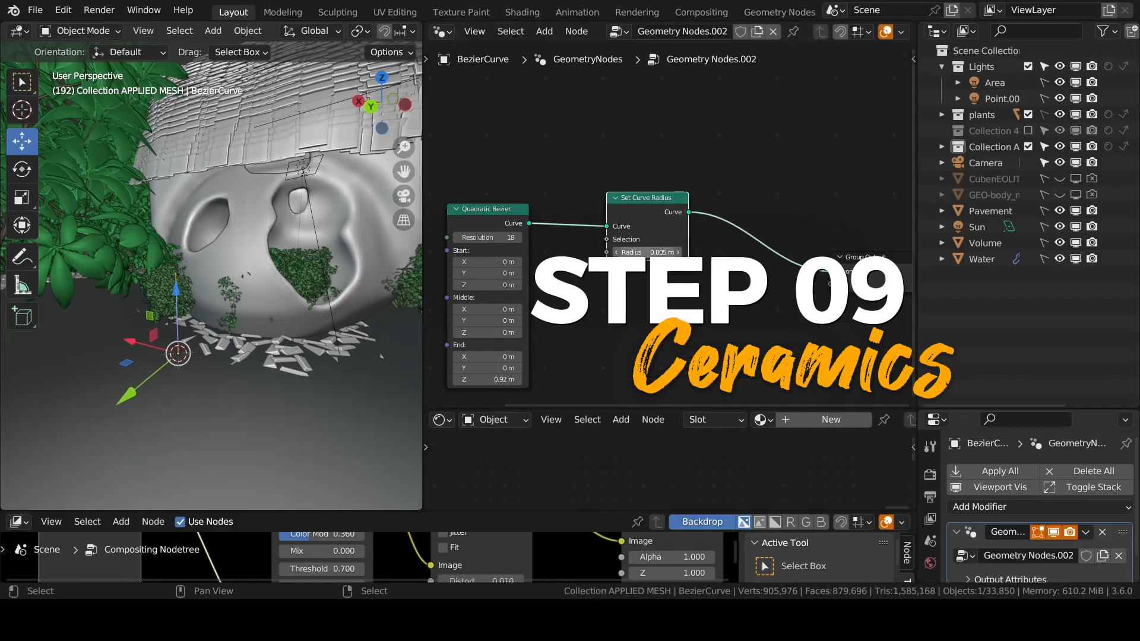
# - Add a Curve to Mesh node after Set Curve Radius
pyautogui.hotkey('shift', 'a')
pyautogui.write('curve to')
pyautogui.press('Return')
pyautogui.click(599, 240)
# - Add a Curve Circle node and connect it to the profile curve of Curve to Mesh
pyautogui.hotkey('shift', 'a')
pyautogui.click(633, 204)
pyautogui.write('curve c')
pyautogui.press('Return')
pyautogui.click(449, 295)
pyautogui.moveTo(529, 313); pyautogui.dragTo(599, 274)
pyautogui.scroll(8, 172, 311)
pyautogui.scroll(-4, 212, 332)
# - Make room before the Group Output and add a Subdivision Surface node after Curve to Mesh
pyautogui.moveTo(796, 273); pyautogui.dragTo(889, 271)
pyautogui.moveTo(742, 214); pyautogui.dragTo(655, 201, button='middle')
pyautogui.hotkey('shift', 'a')
pyautogui.write('sub')
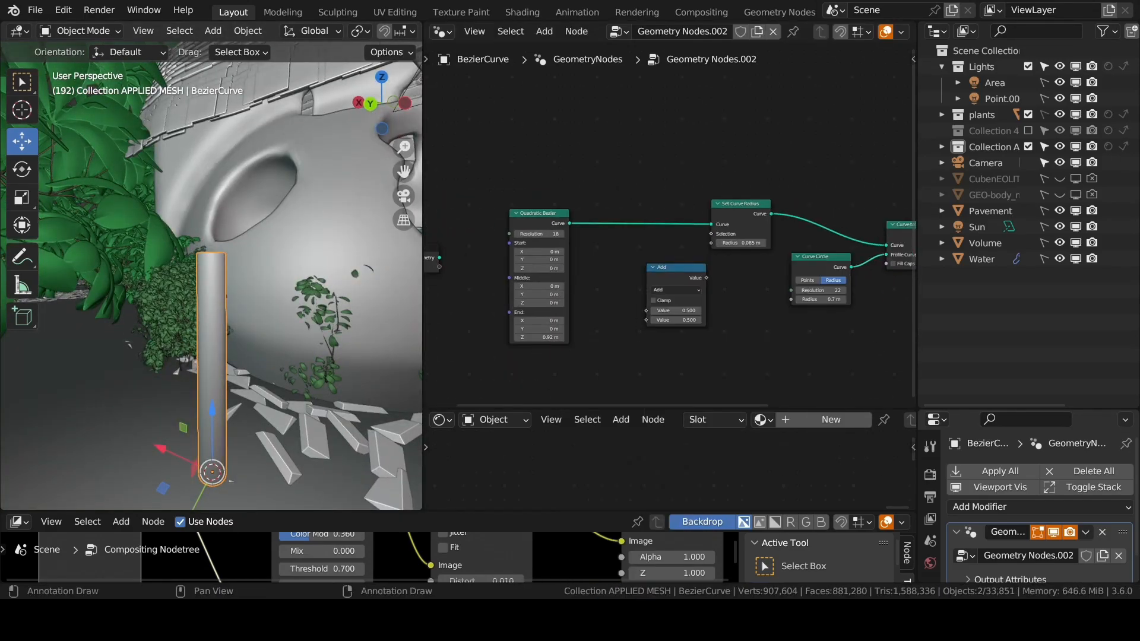
# - Drive the curve radius with a Voronoi Texture through two Math nodes, setting the first to Multiply
pyautogui.hotkey('shift', 'a')
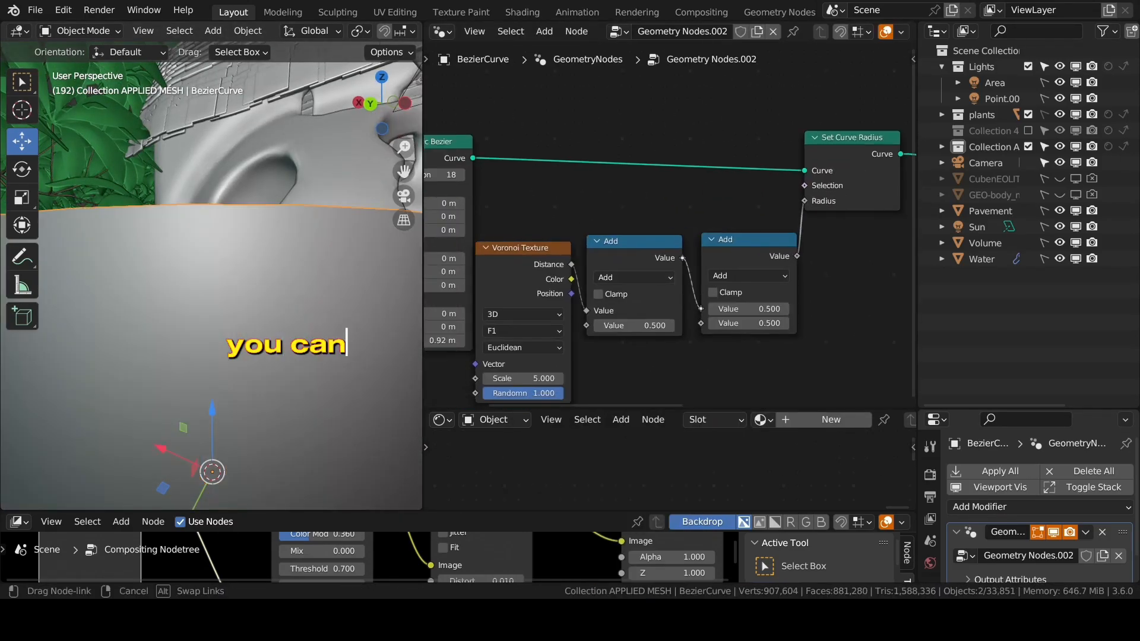
pyautogui.click(645, 251)
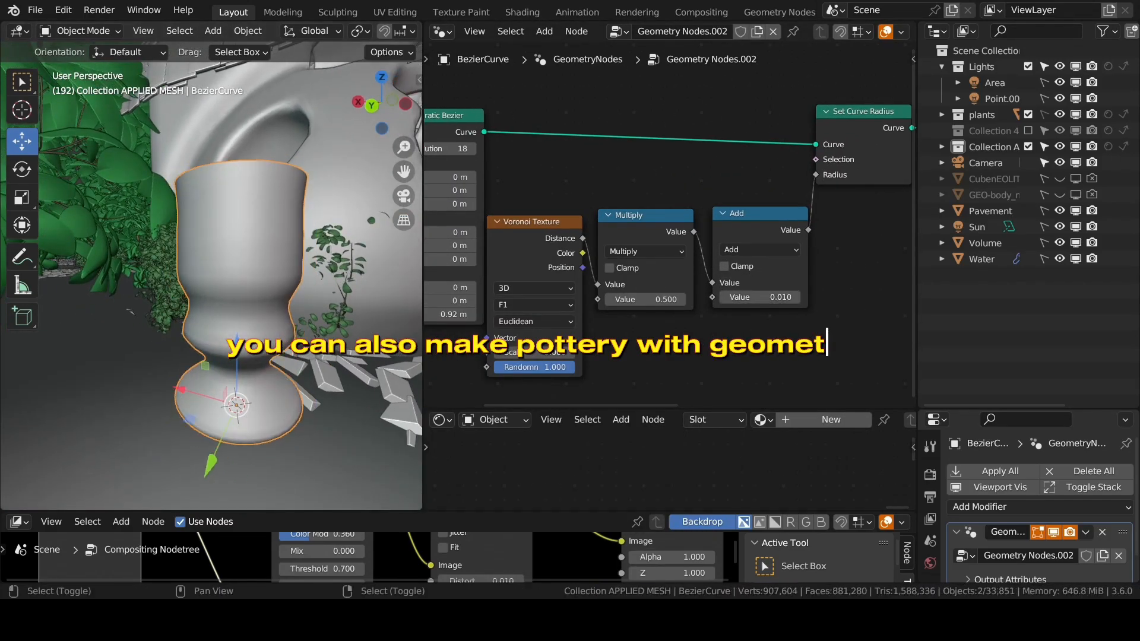
pyautogui.press('g')
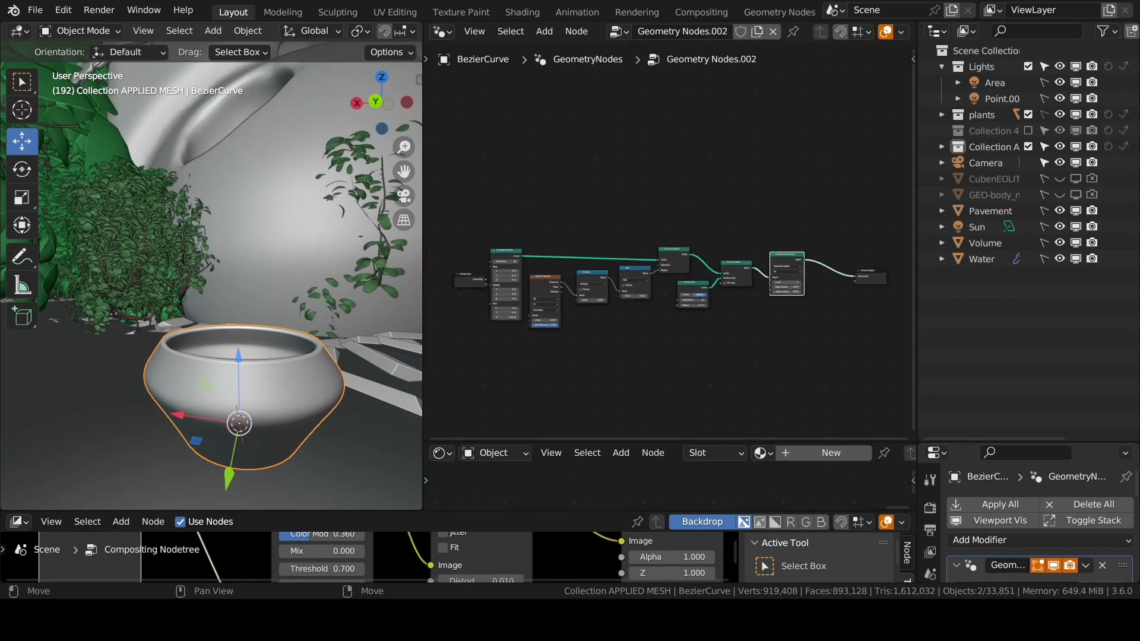
pyautogui.moveTo(237, 268); pyautogui.dragTo(214, 255, button='middle')
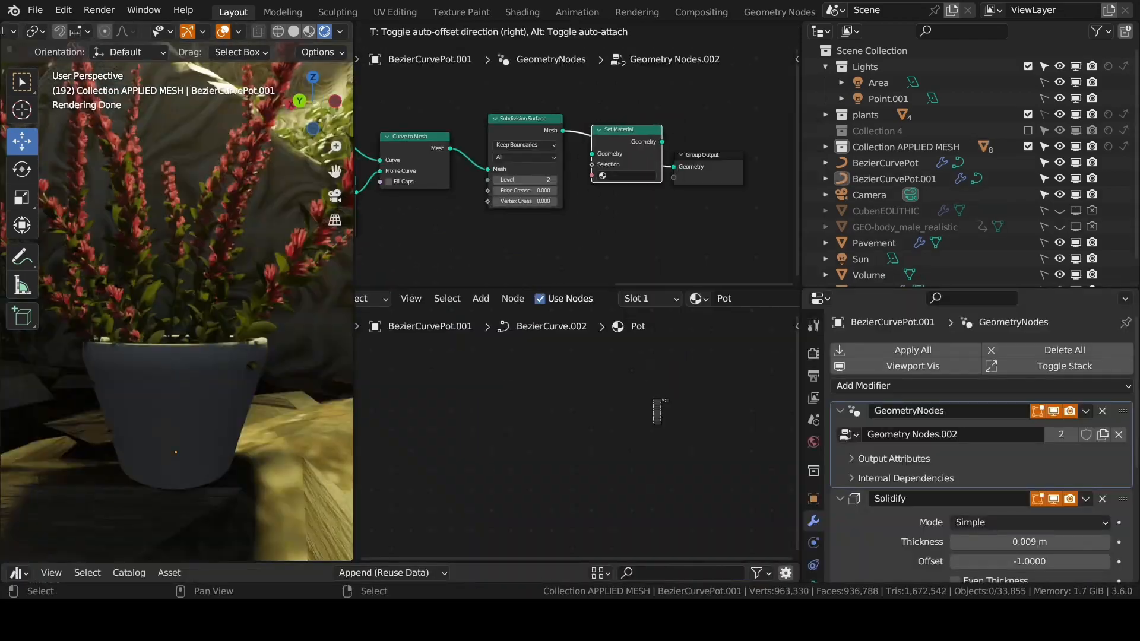
# - Place the Set Material node between Subdivision Surface and Group Output and assign the Pot material
pyautogui.click(607, 130)
pyautogui.click(614, 176)
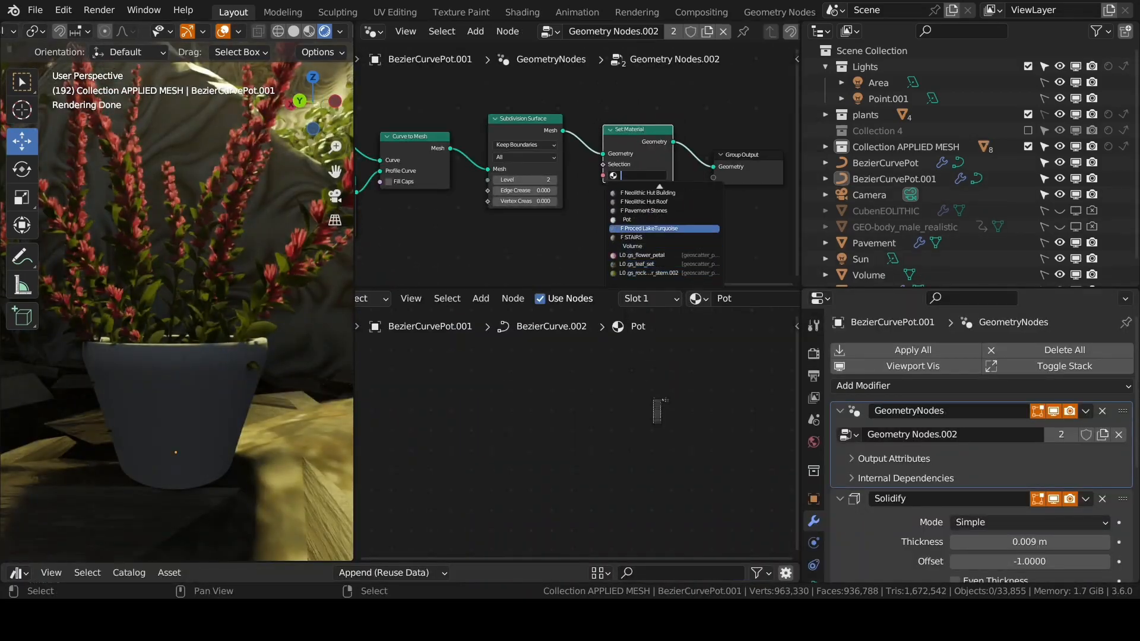
pyautogui.click(638, 246)
# - Add a Color Ramp and a texture node to the Pot material and connect them to the Principled BSDF
pyautogui.scroll(18, 655, 402)
pyautogui.hotkey('shift', 'a')
pyautogui.press('s')
pyautogui.click(574, 438)
pyautogui.click(441, 380)
pyautogui.moveTo(510, 393); pyautogui.dragTo(623, 410)
pyautogui.moveTo(510, 451); pyautogui.dragTo(612, 435, button='middle')
pyautogui.hotkey('shift', 'a')
pyautogui.press('s')
pyautogui.click(550, 374)
pyautogui.click(602, 463)
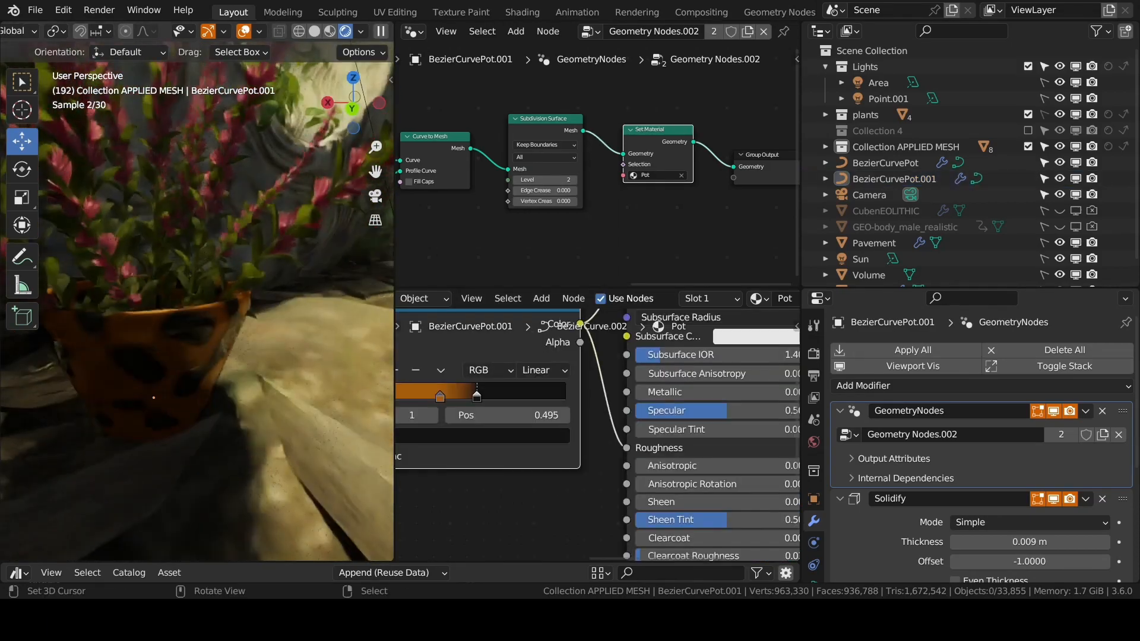
# - Change the orange stop of the Pot material's Color Ramp to a yellow-green colour
pyautogui.moveTo(199, 356); pyautogui.dragTo(184, 326, button='middle')
pyautogui.moveTo(499, 475); pyautogui.dragTo(536, 469, button='middle')
pyautogui.click(477, 390)
pyautogui.click(501, 429)
pyautogui.moveTo(475, 291); pyautogui.dragTo(455, 266)
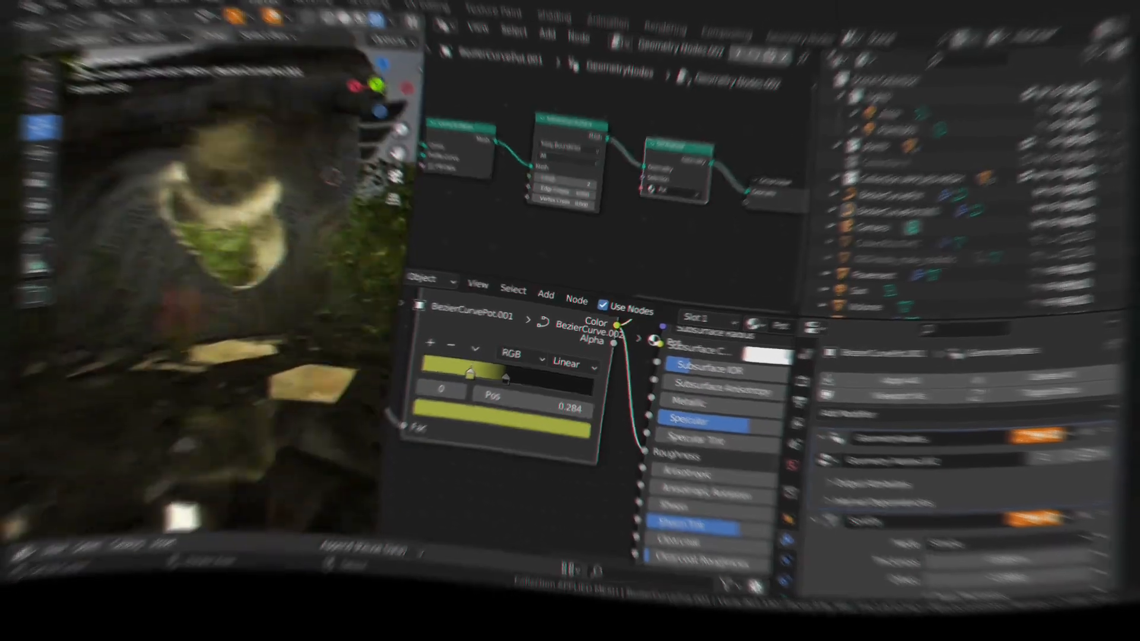